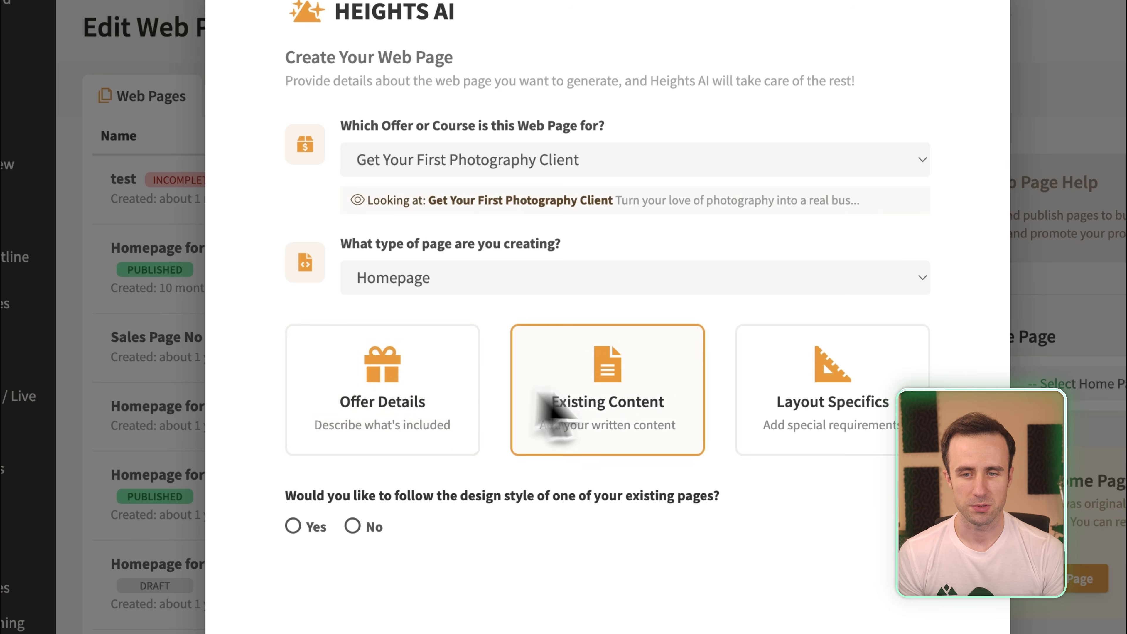
# Look over the Offer Details, Existing Content and Layout Specifics fields of the homepage form, leaving them empty
pyautogui.click(402, 416)
pyautogui.click(622, 415)
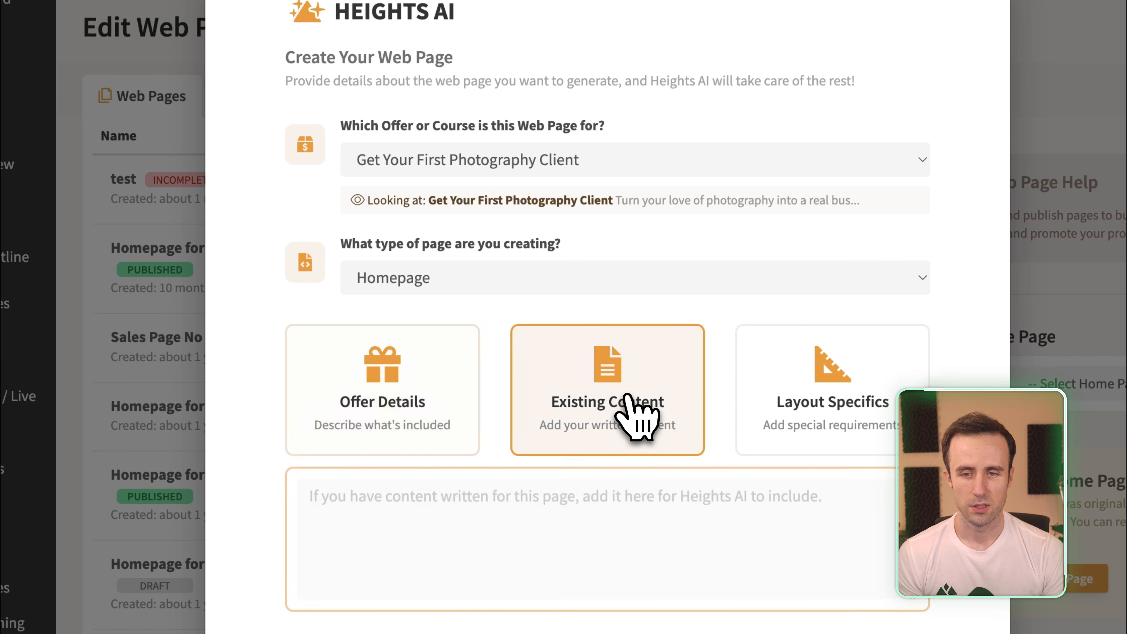
pyautogui.click(868, 411)
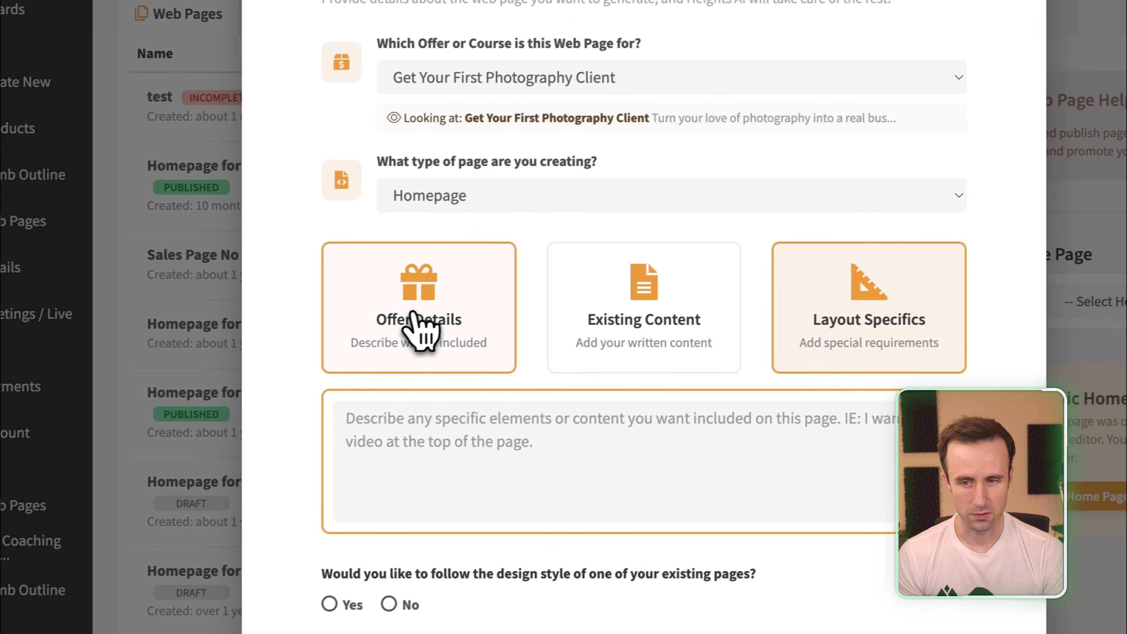
pyautogui.click(320, 336)
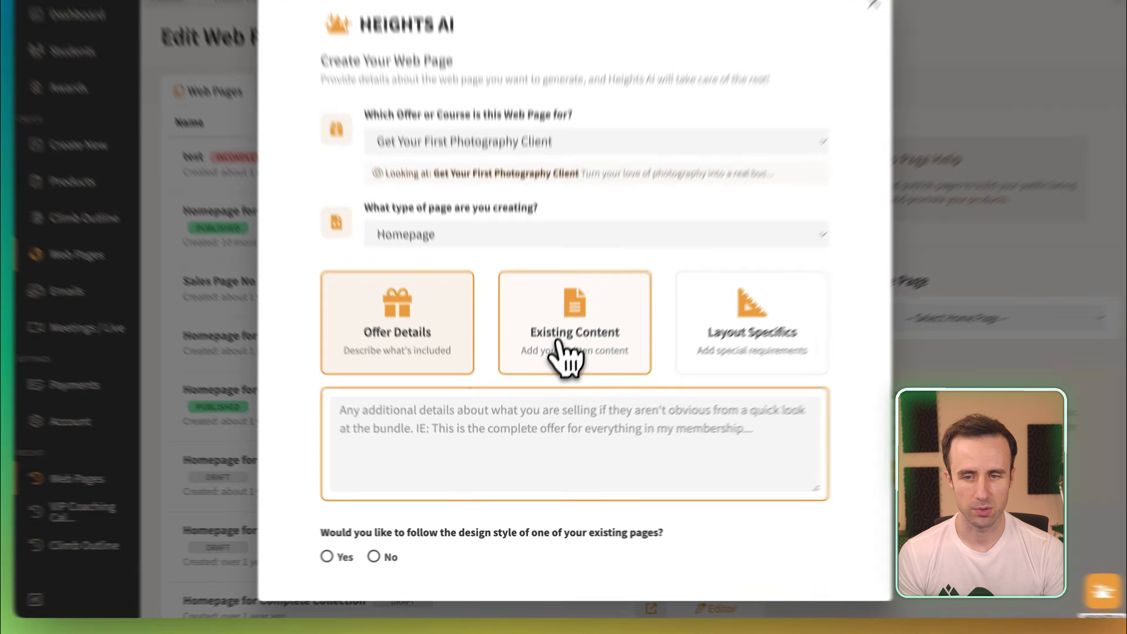
pyautogui.click(581, 375)
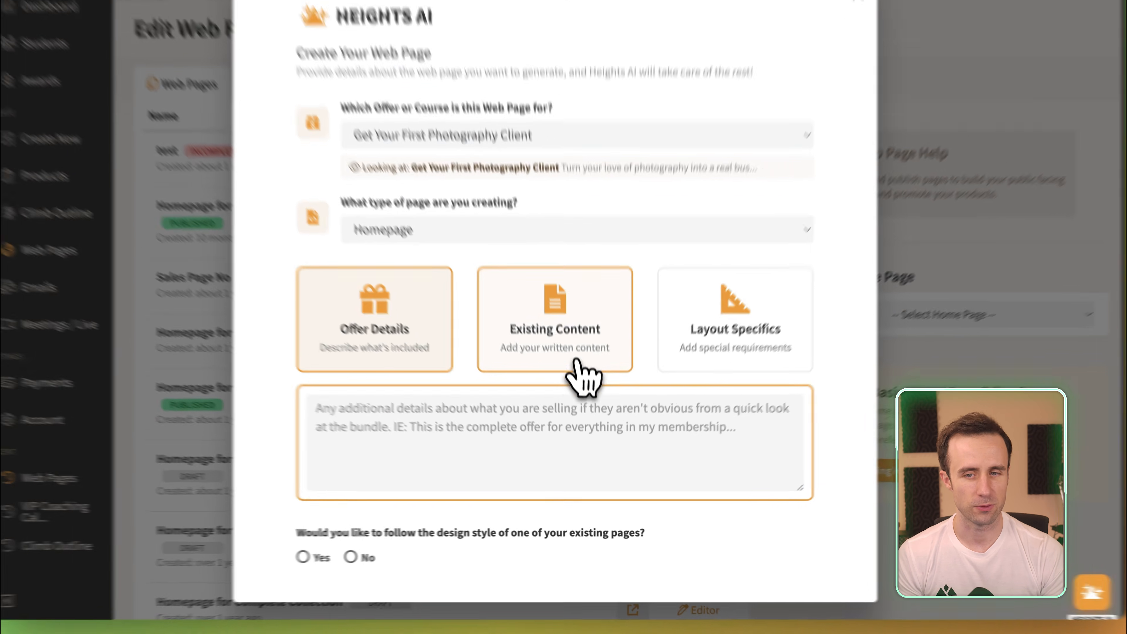
pyautogui.click(580, 382)
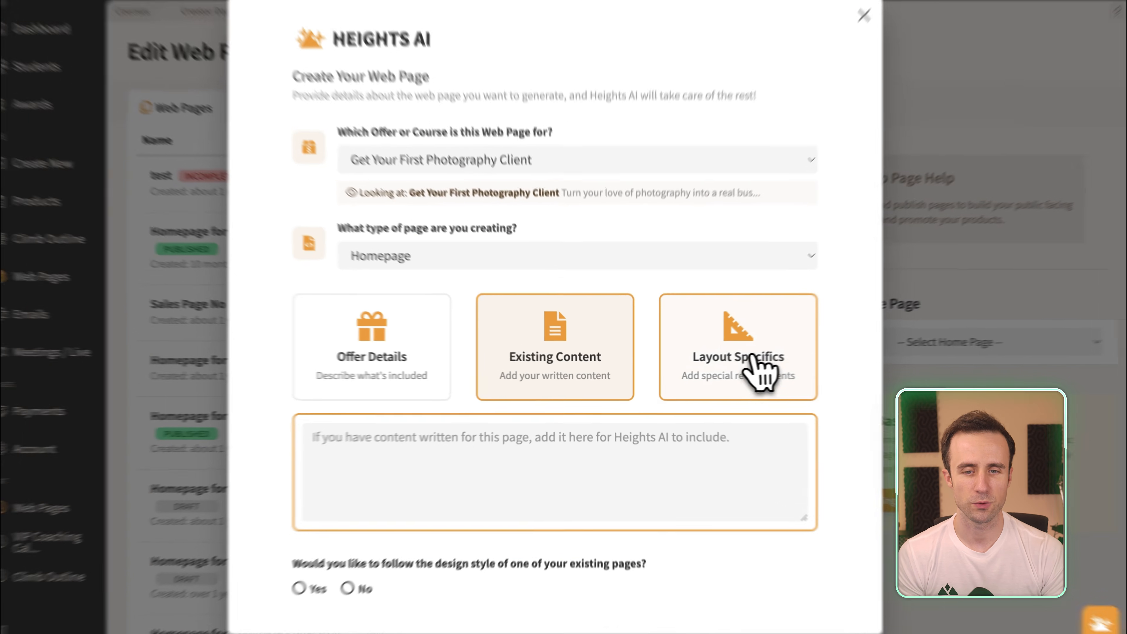
pyautogui.click(755, 355)
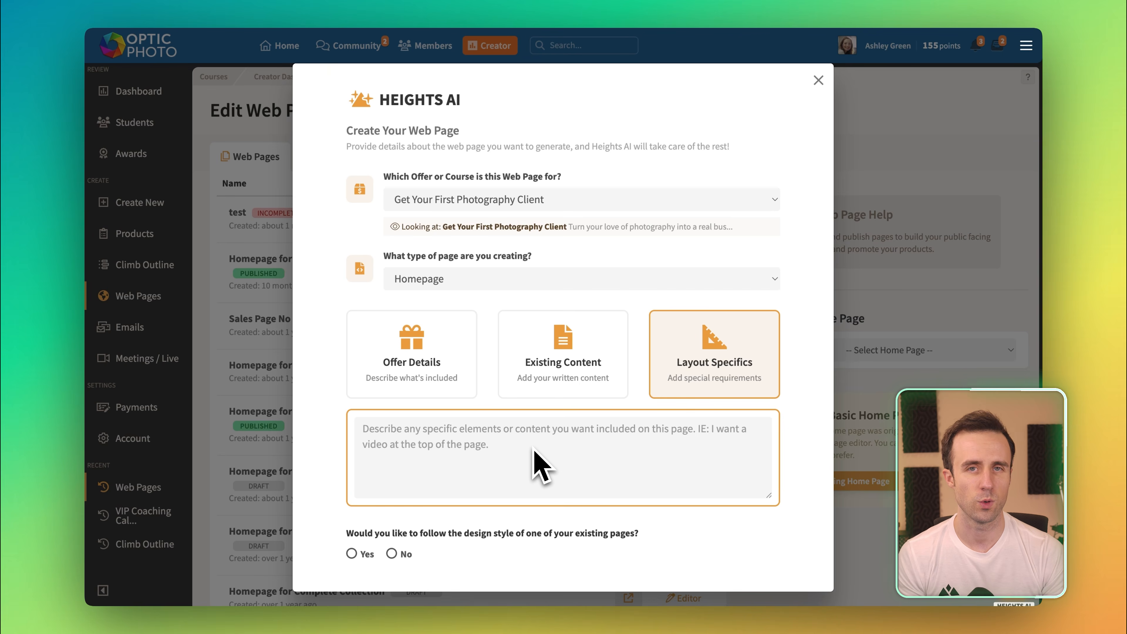
pyautogui.click(679, 385)
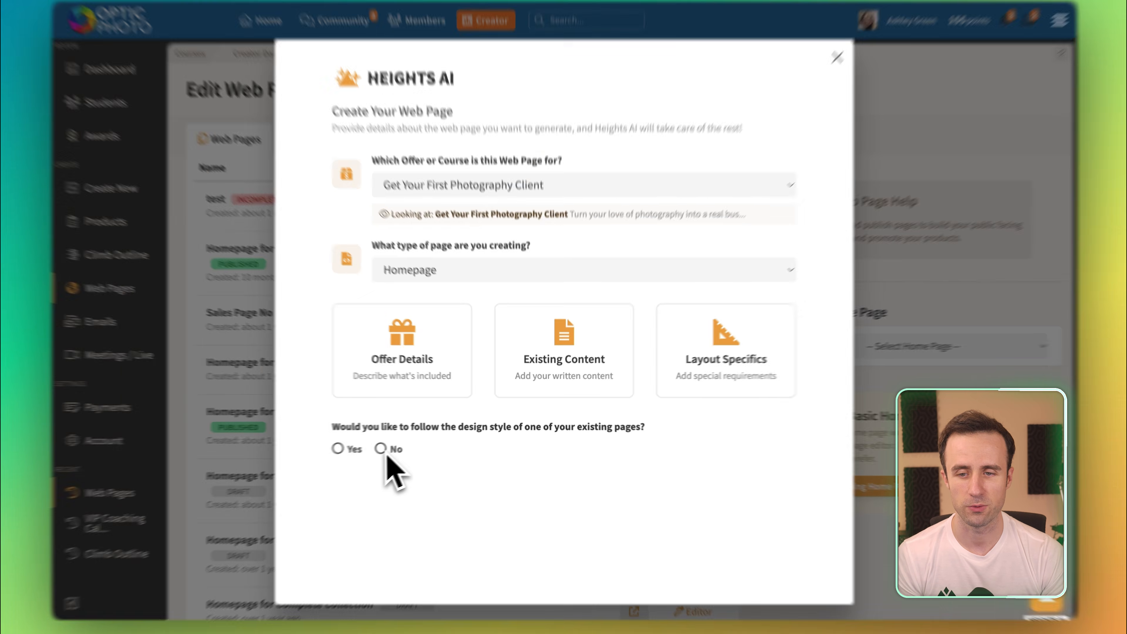
# Choose not to follow an existing page's design style and apply the account's own color theme
pyautogui.click(391, 446)
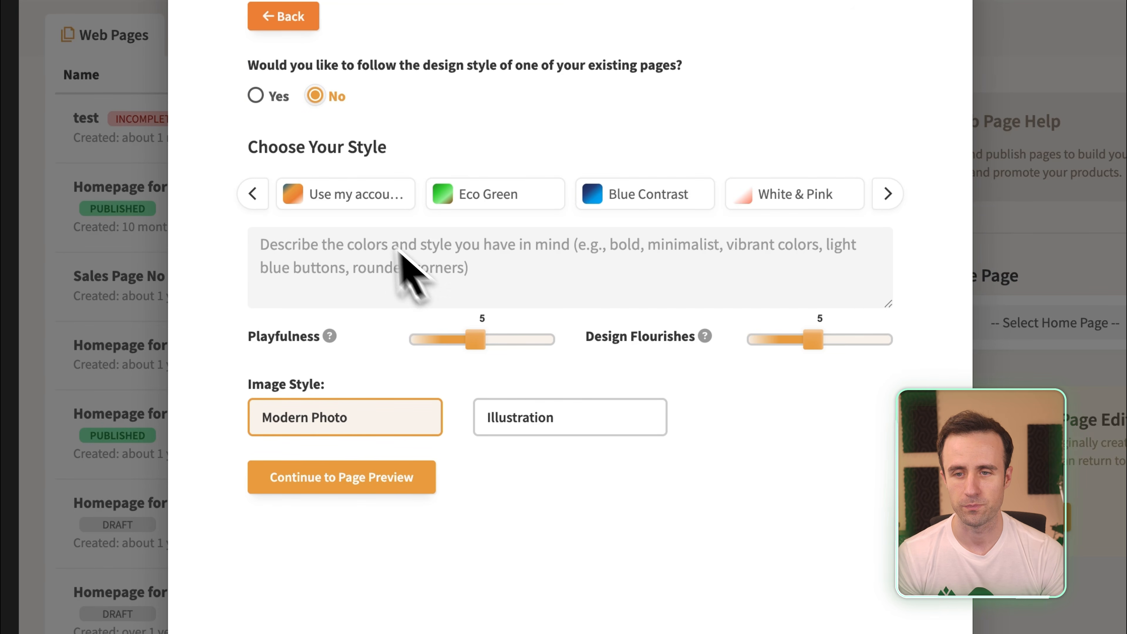
pyautogui.click(357, 204)
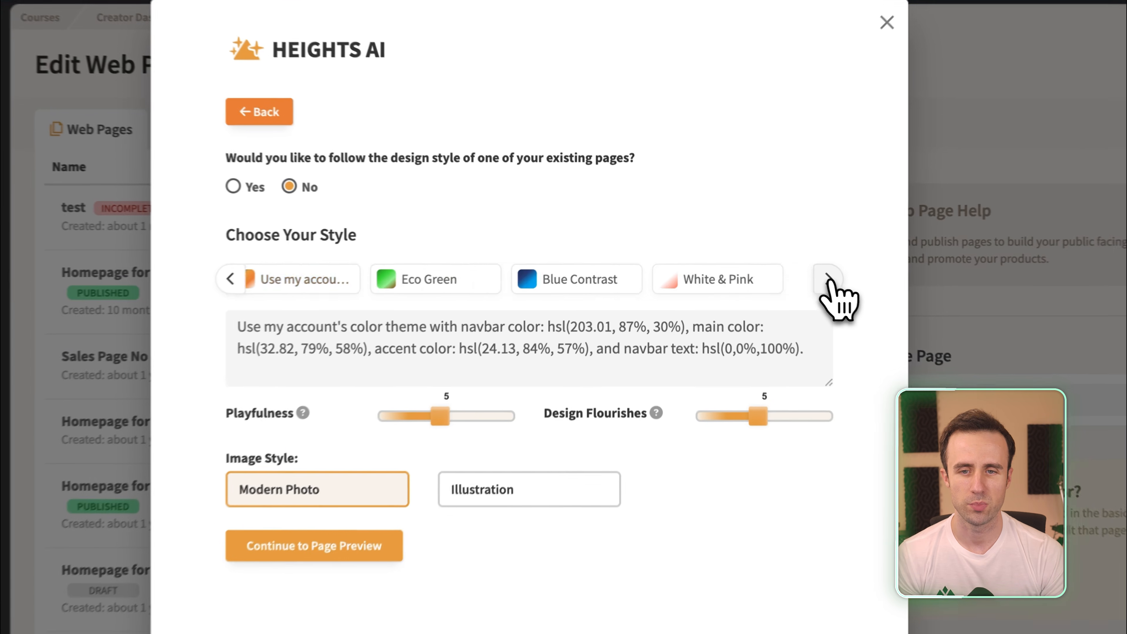
# Browse the available style presets and try the Scandinavian style
pyautogui.click(777, 263)
pyautogui.click(594, 283)
pyautogui.click(904, 284)
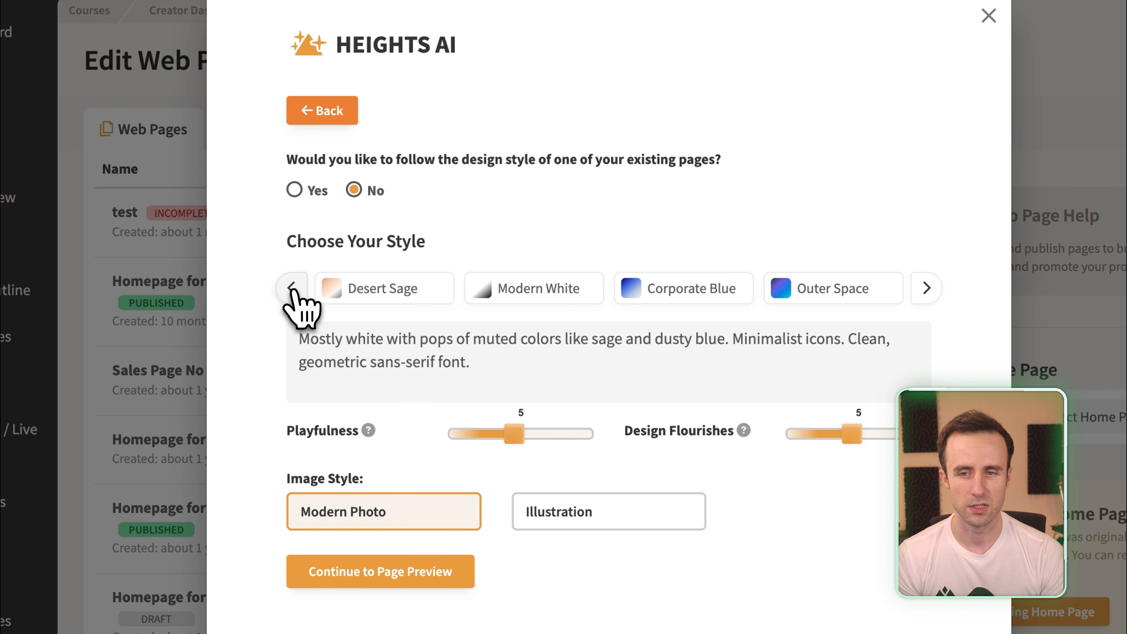
pyautogui.click(244, 287)
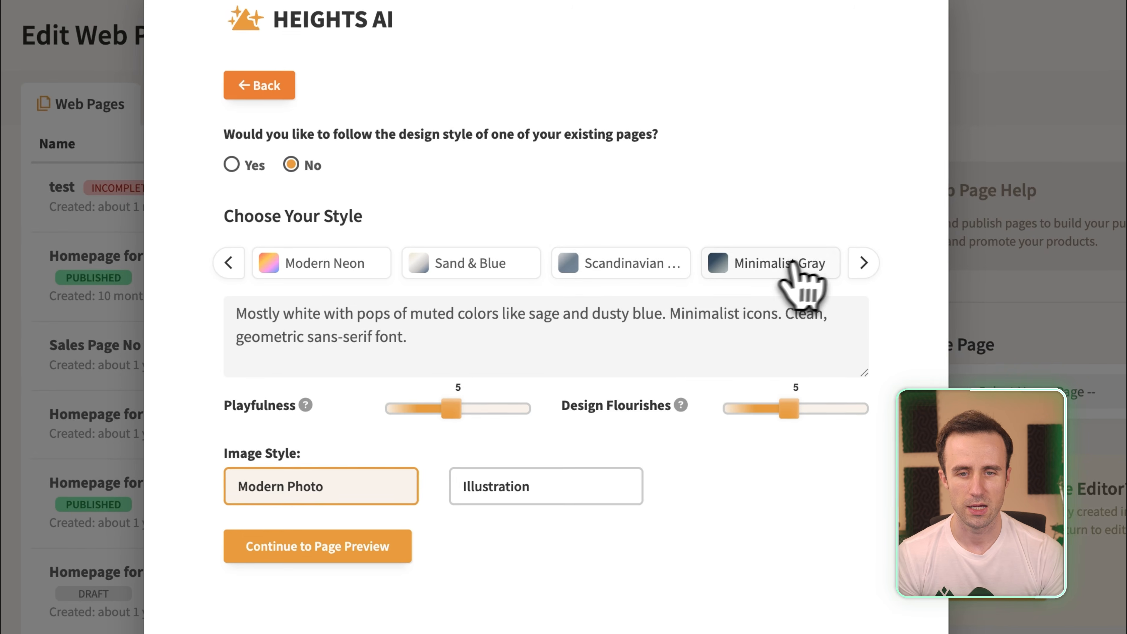
pyautogui.click(643, 273)
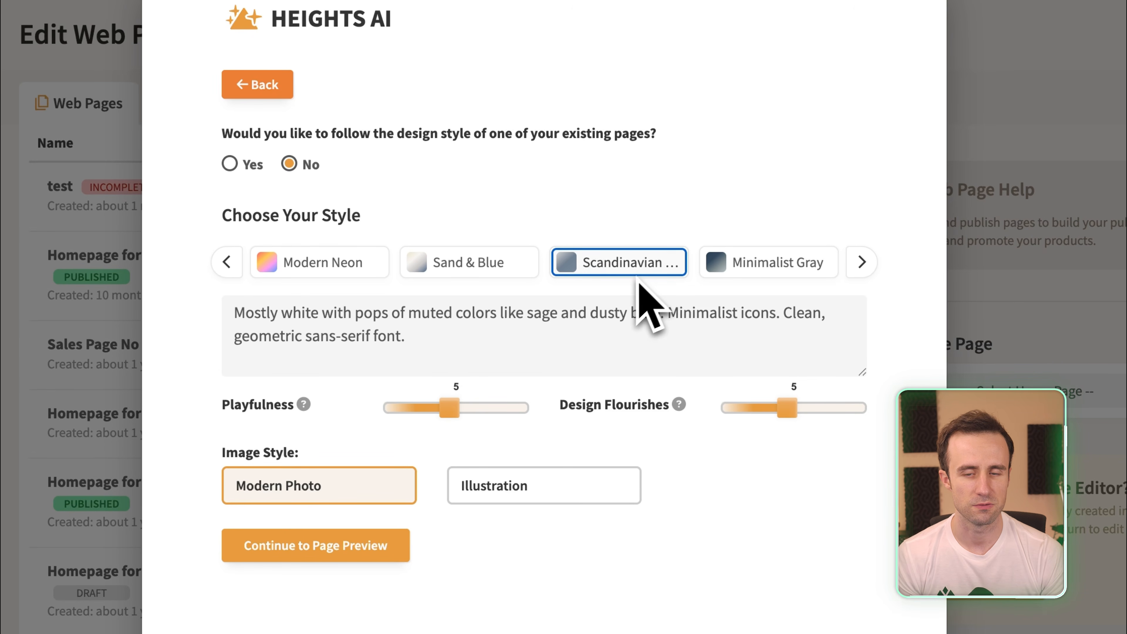
pyautogui.click(626, 316)
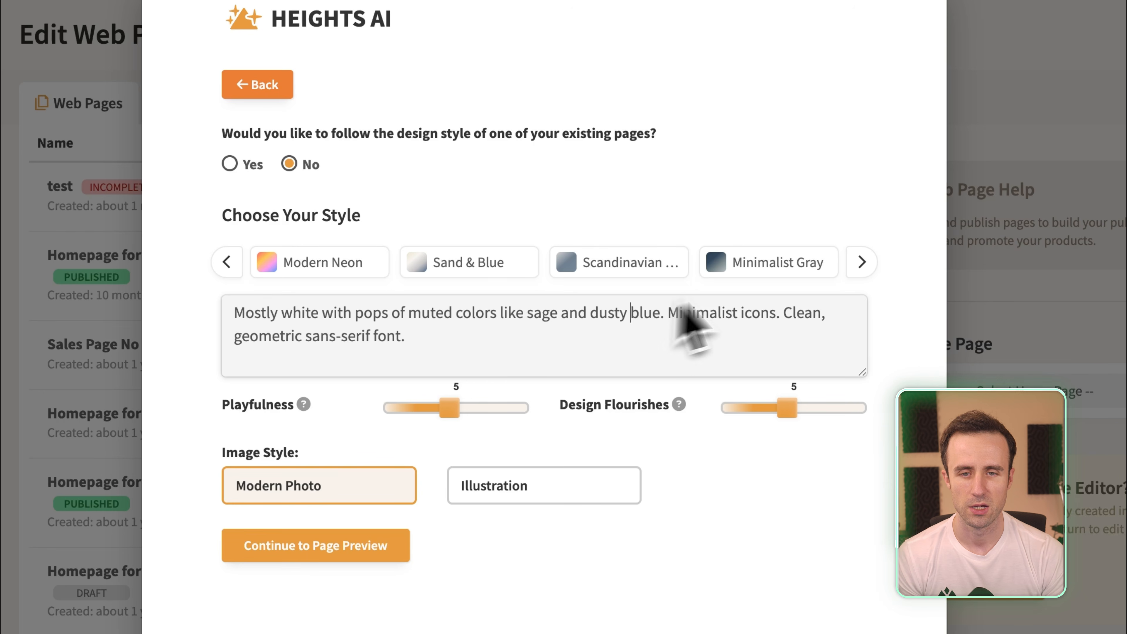
pyautogui.click(773, 267)
pyautogui.click(617, 267)
pyautogui.click(423, 328)
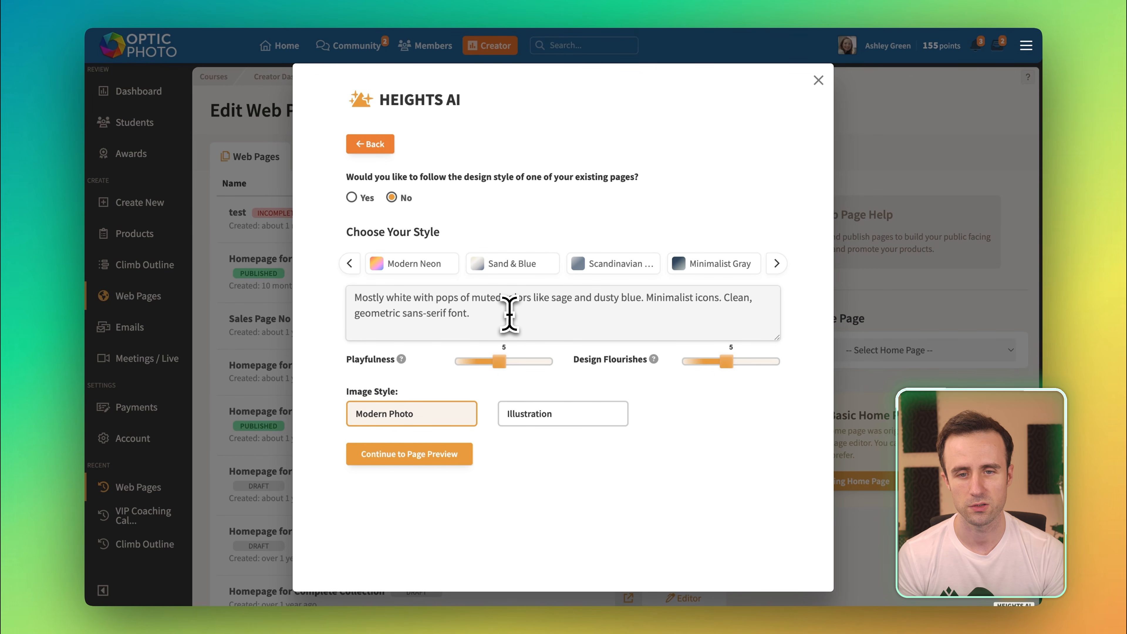
pyautogui.click(591, 265)
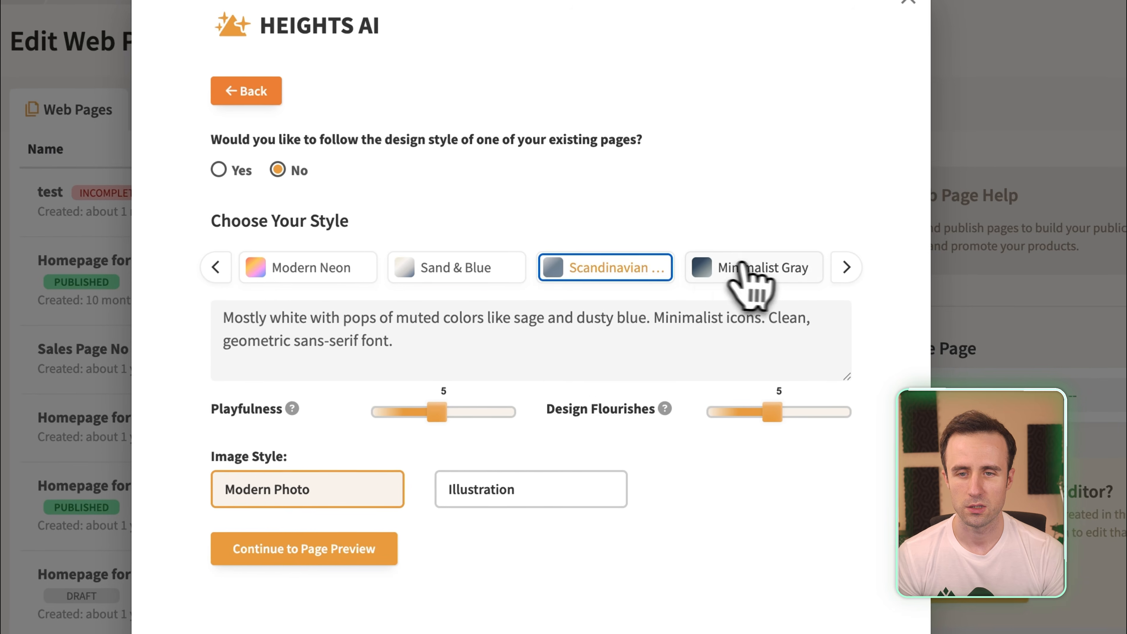
# Apply the Sand & Blue style preset with the Modern Photo image style and continue to the page preview
pyautogui.click(502, 268)
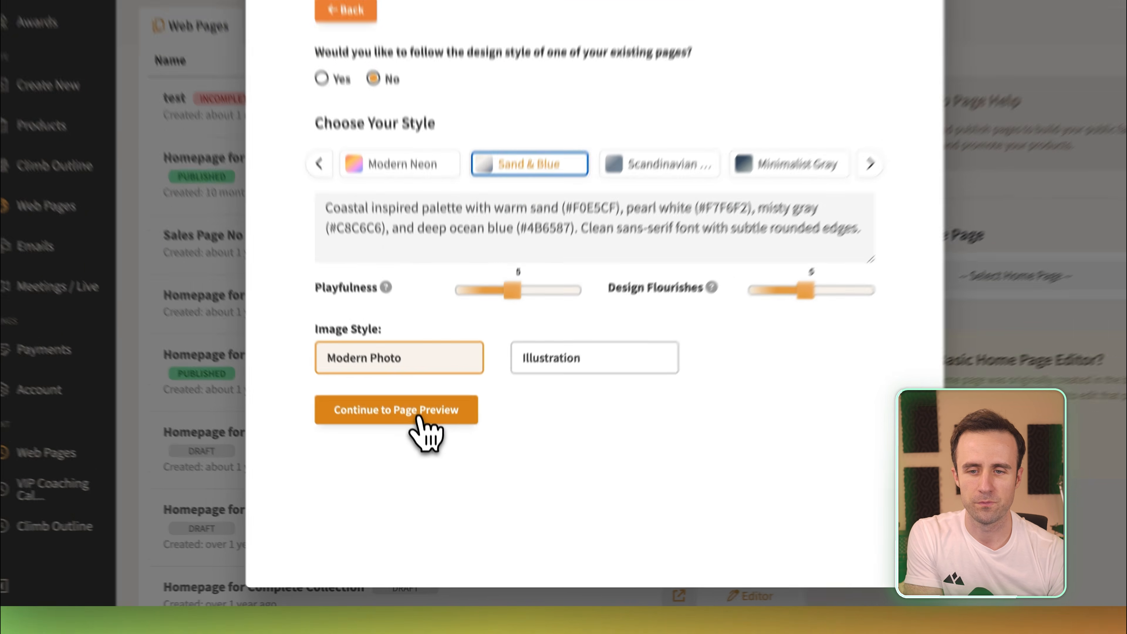
pyautogui.click(418, 417)
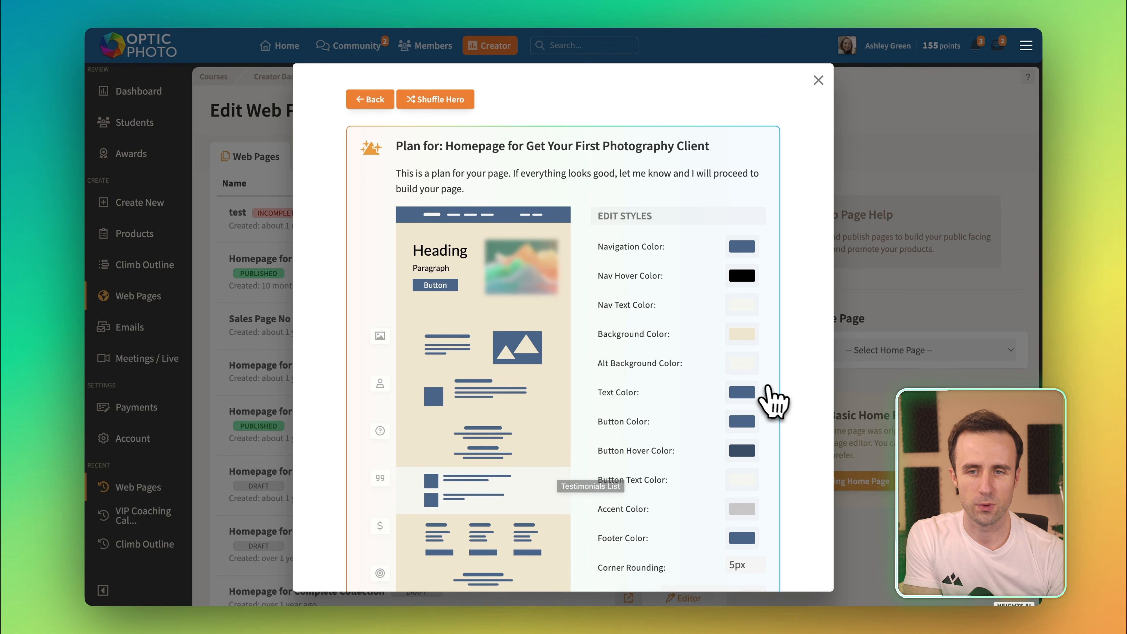
# Examine the homepage plan's section layout together with its editable colors, corner rounding and fonts
pyautogui.scroll(-2, 793, 347)
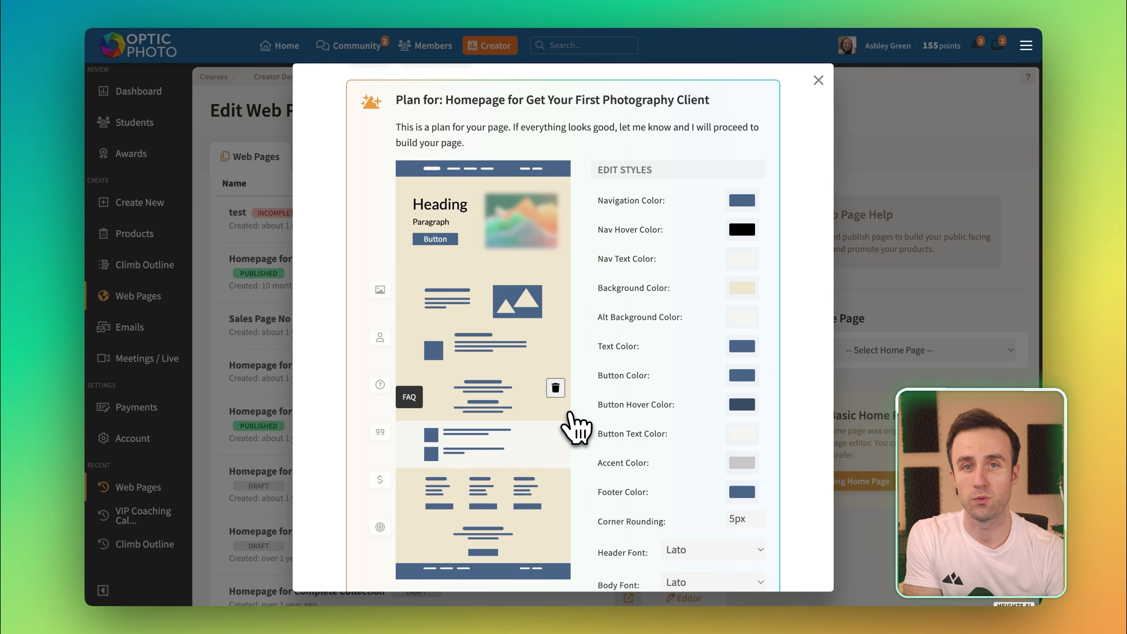
pyautogui.scroll(-1, 647, 407)
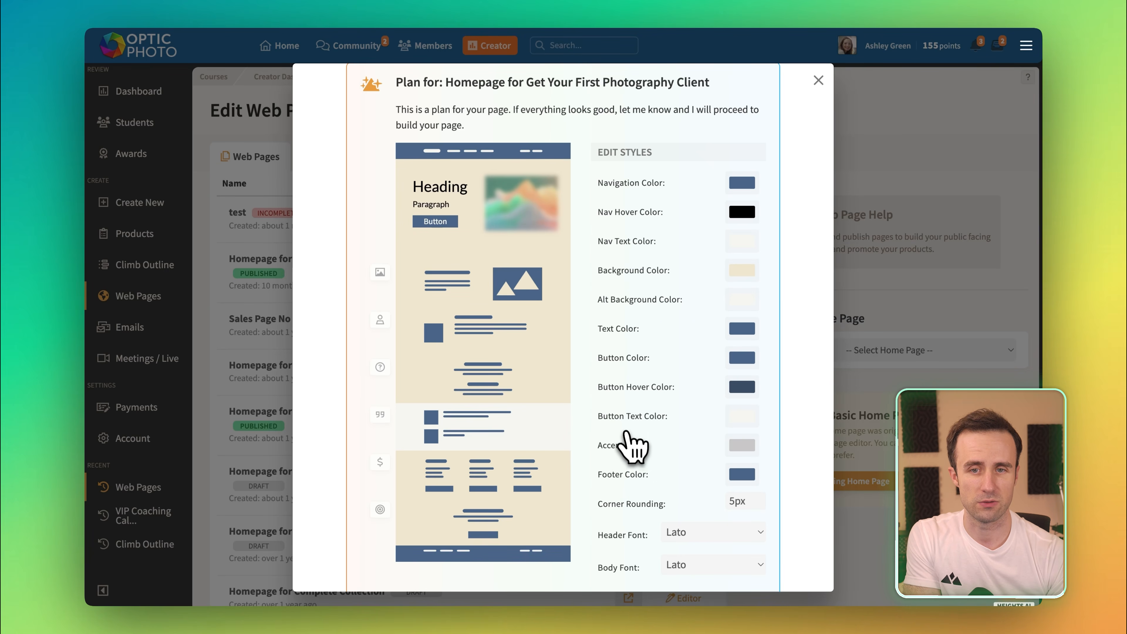
pyautogui.scroll(-2, 631, 442)
pyautogui.scroll(5, 623, 453)
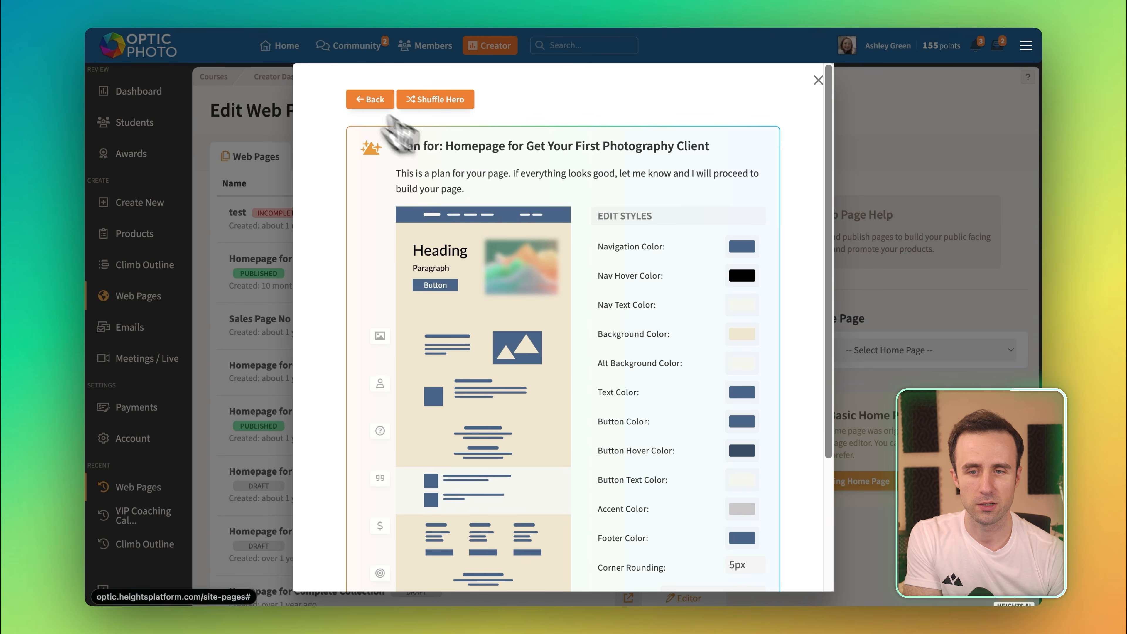
pyautogui.scroll(-3, 597, 313)
pyautogui.scroll(1, 591, 320)
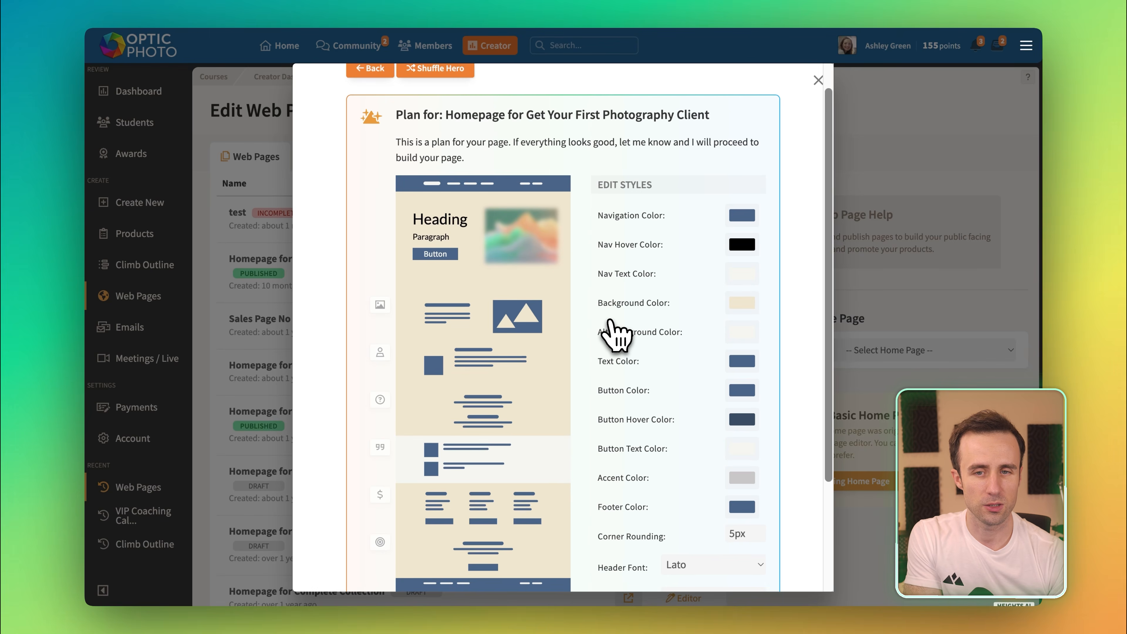
pyautogui.scroll(1, 652, 369)
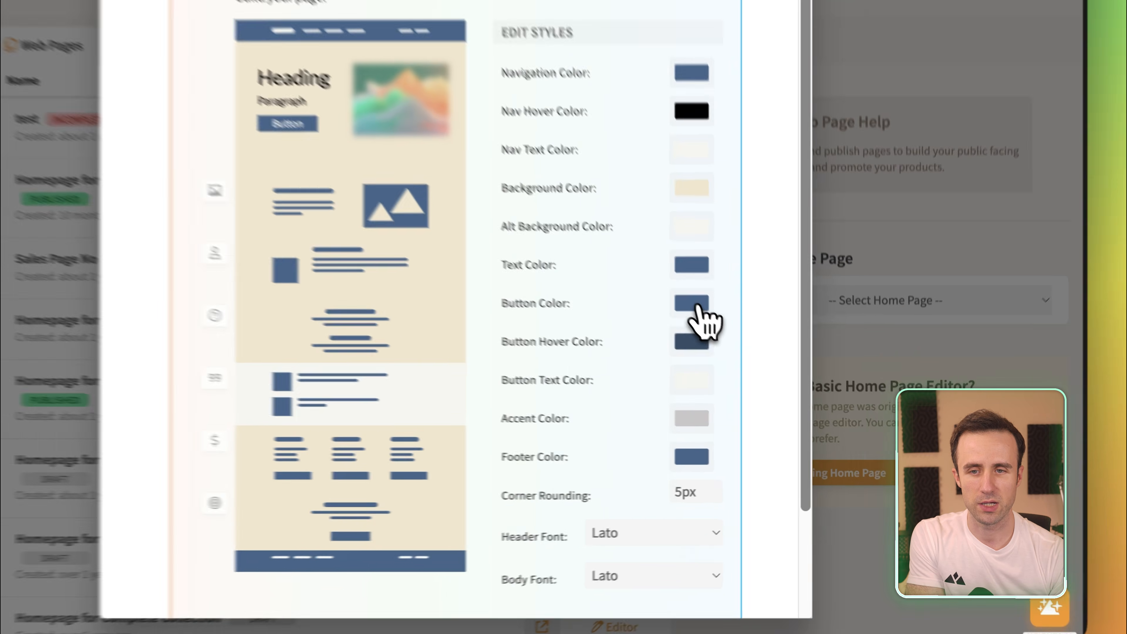
# Set the plan's button color to green, RGB 74, 135, 112
pyautogui.click(744, 352)
pyautogui.moveTo(784, 459); pyautogui.dragTo(840, 465)
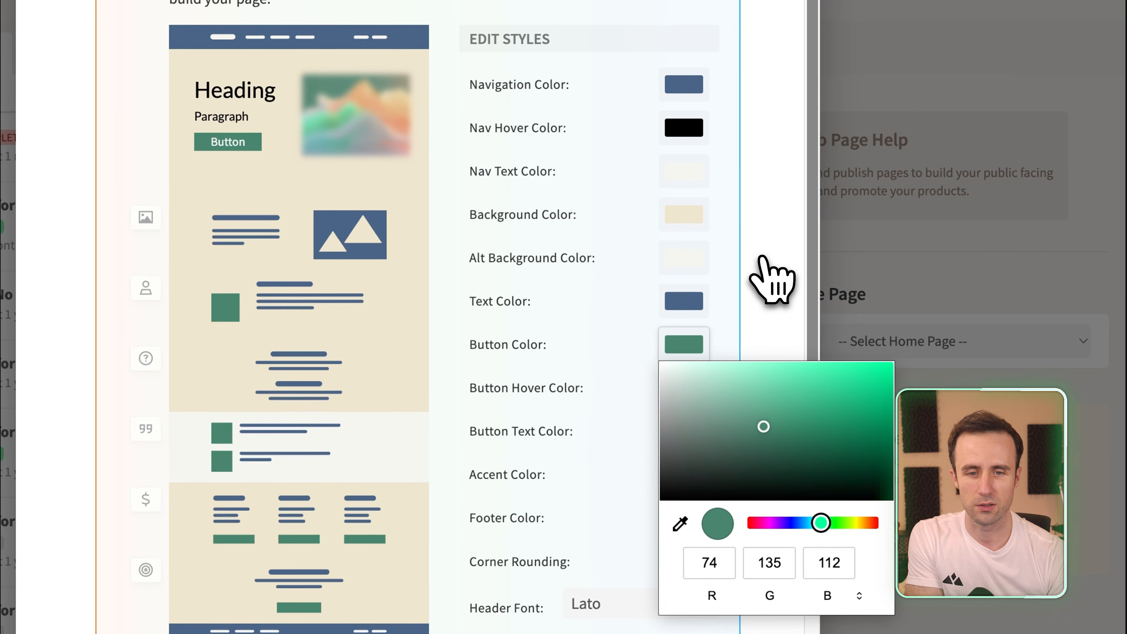
pyautogui.click(761, 258)
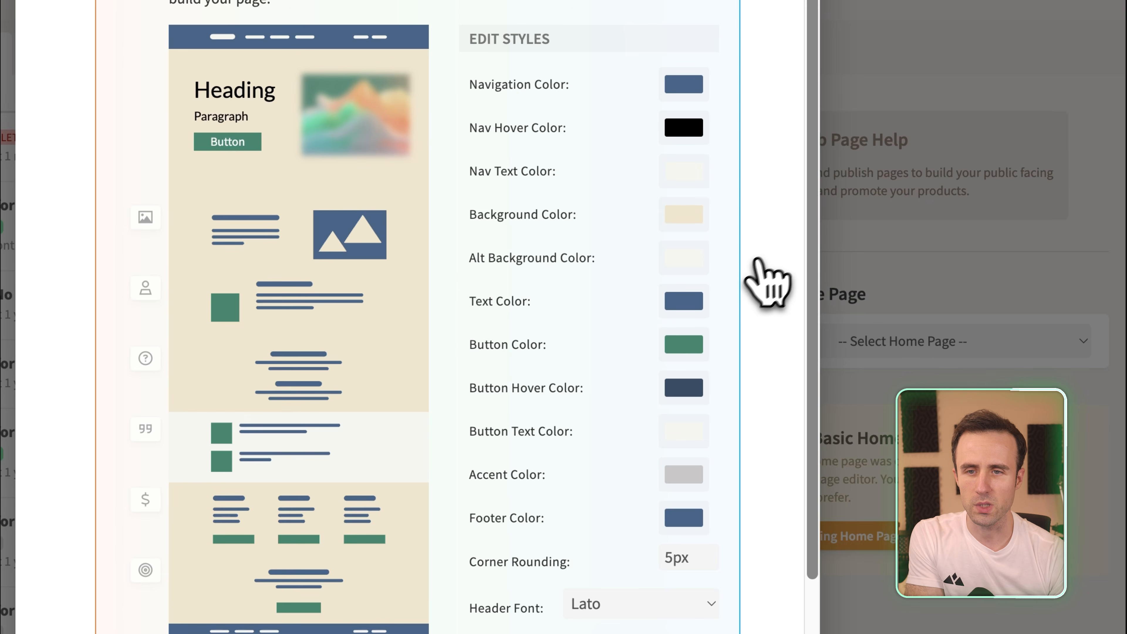
# Shuffle the hero layout until the heading, paragraph and button are centered over a full-width background image
pyautogui.scroll(3, 761, 272)
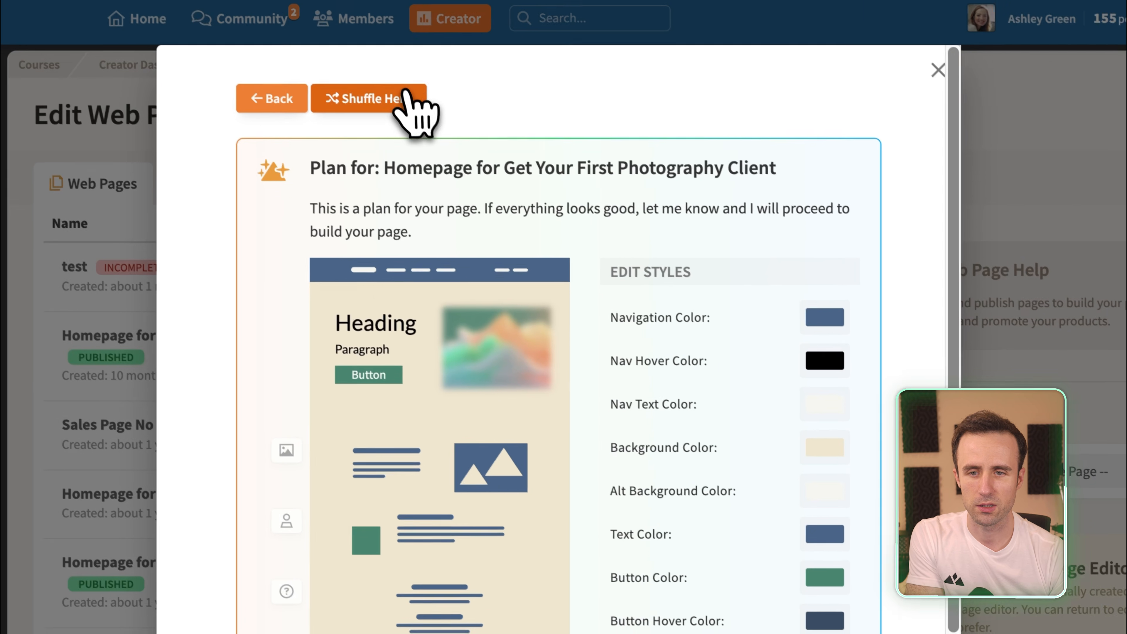
pyautogui.click(328, 28)
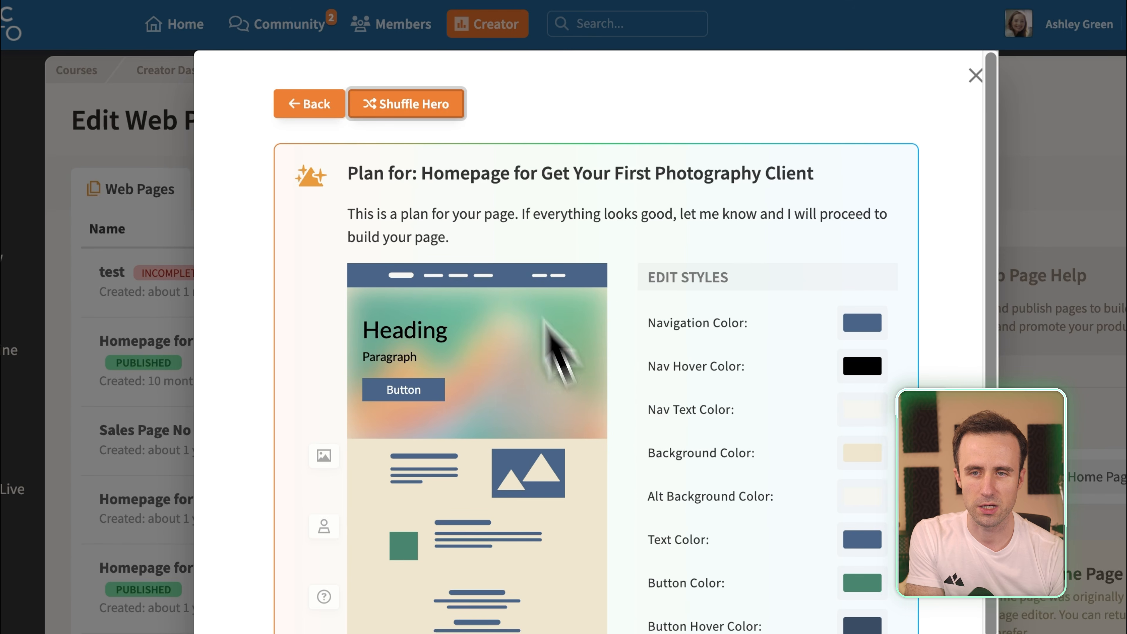
pyautogui.click(439, 109)
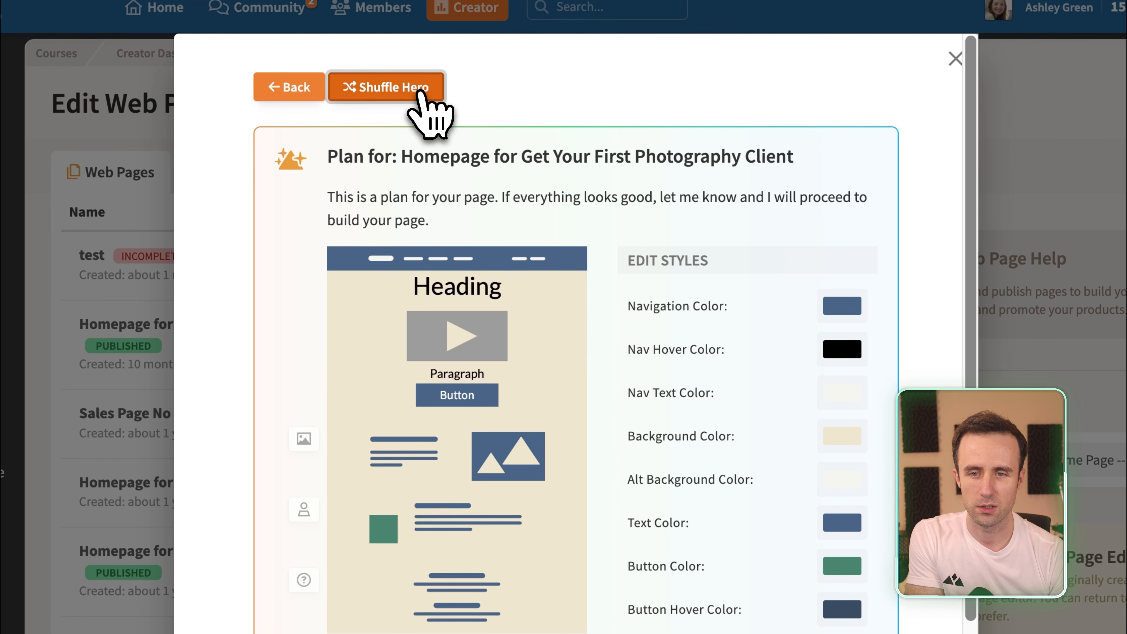
pyautogui.click(419, 91)
pyautogui.click(421, 91)
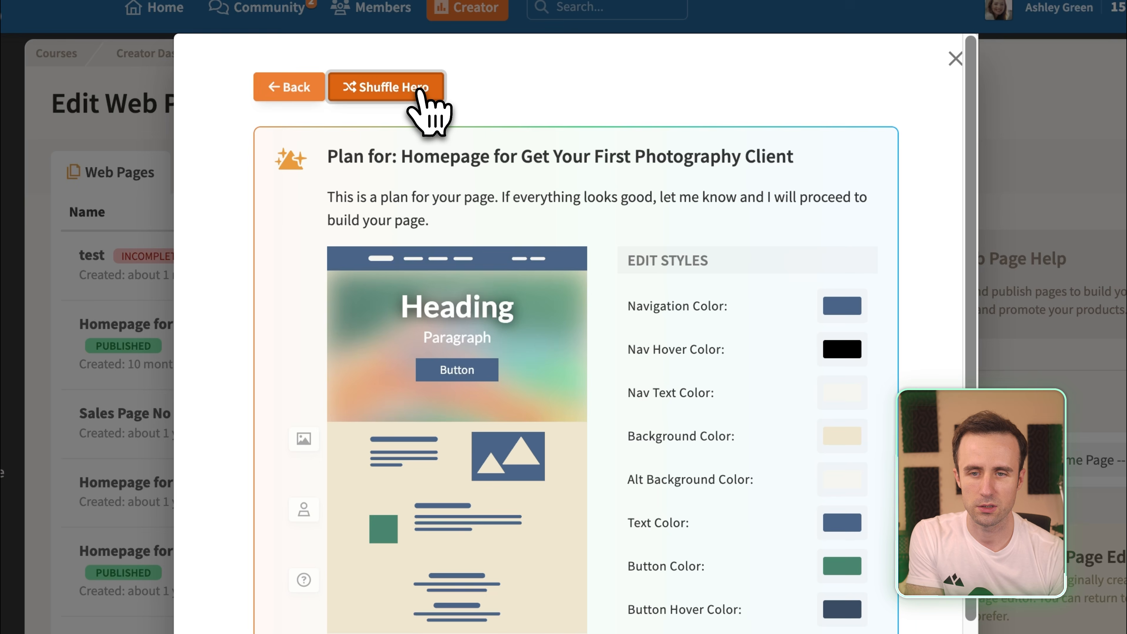
# Generate the web page from the adjusted plan
pyautogui.scroll(-10, 535, 248)
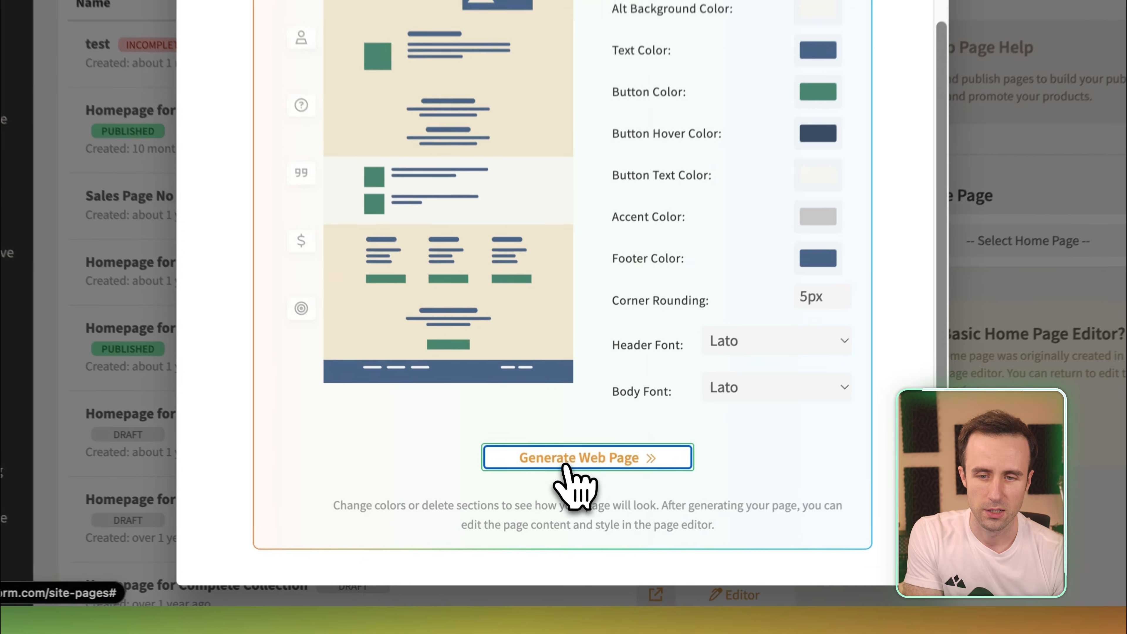
pyautogui.click(570, 504)
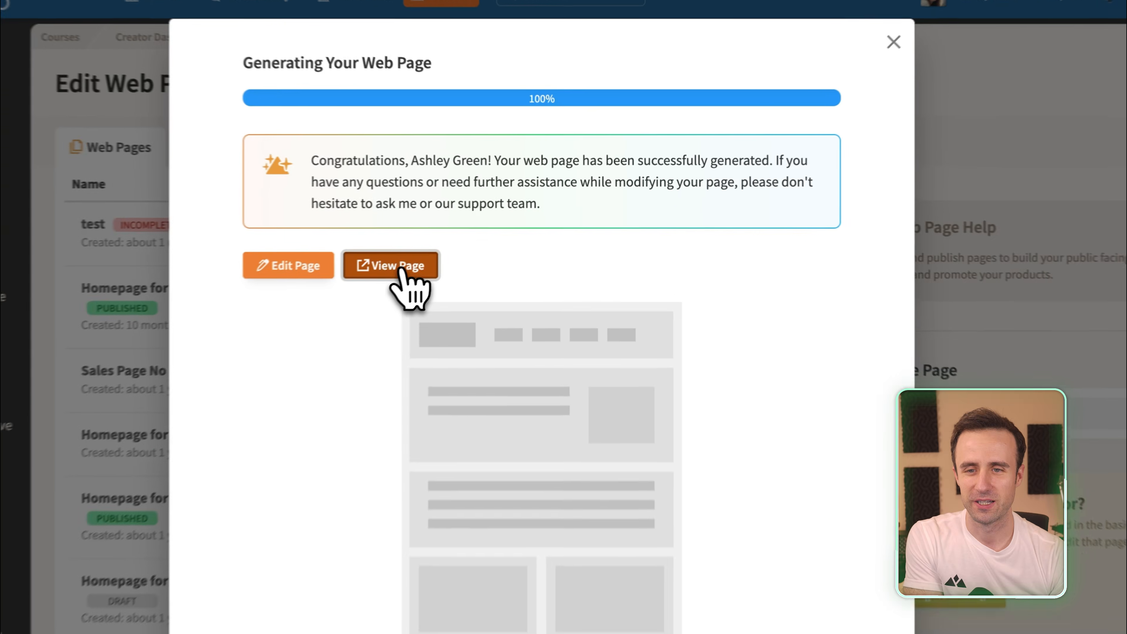
# Open the generated homepage and review its hero, about, FAQ, testimonial, pricing and enrollment sections
pyautogui.click(404, 268)
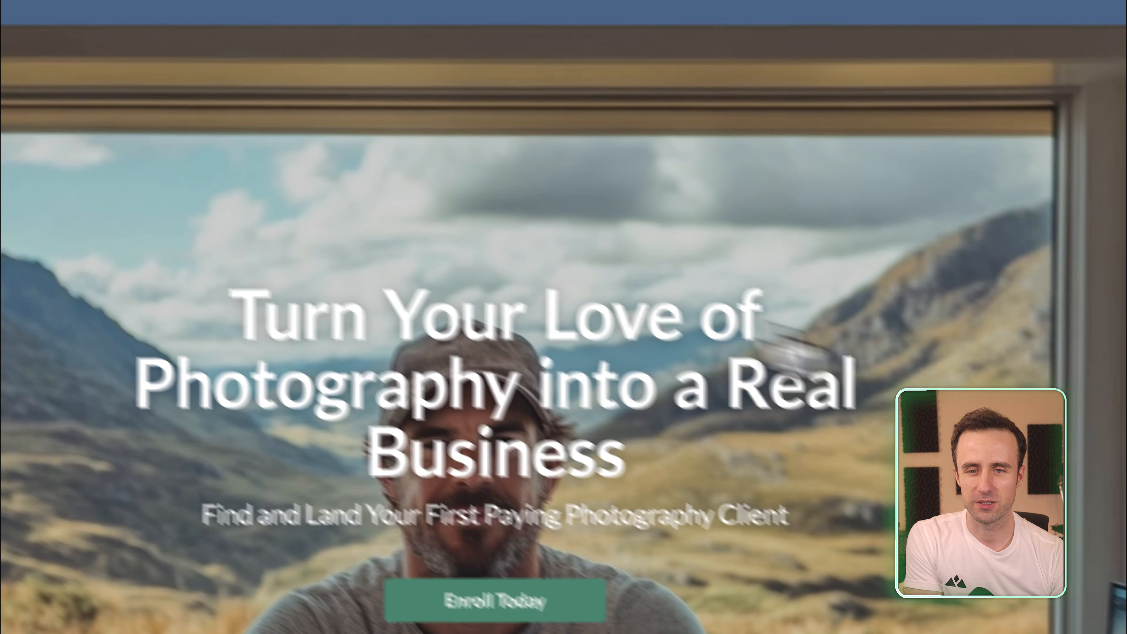
pyautogui.scroll(-10, 868, 327)
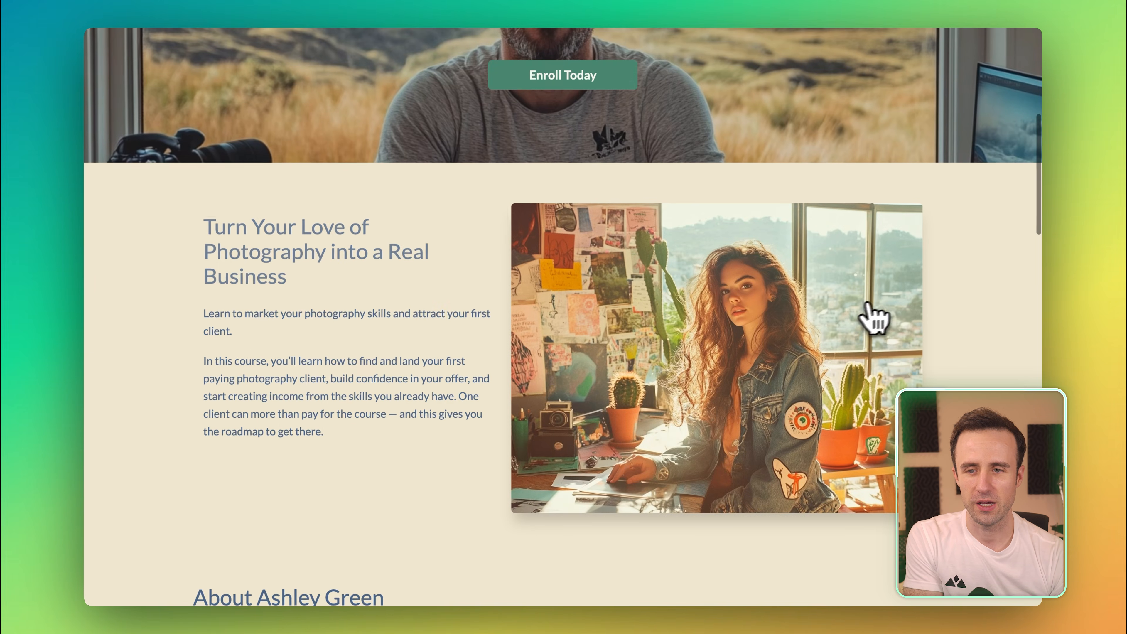
pyautogui.scroll(-9, 909, 296)
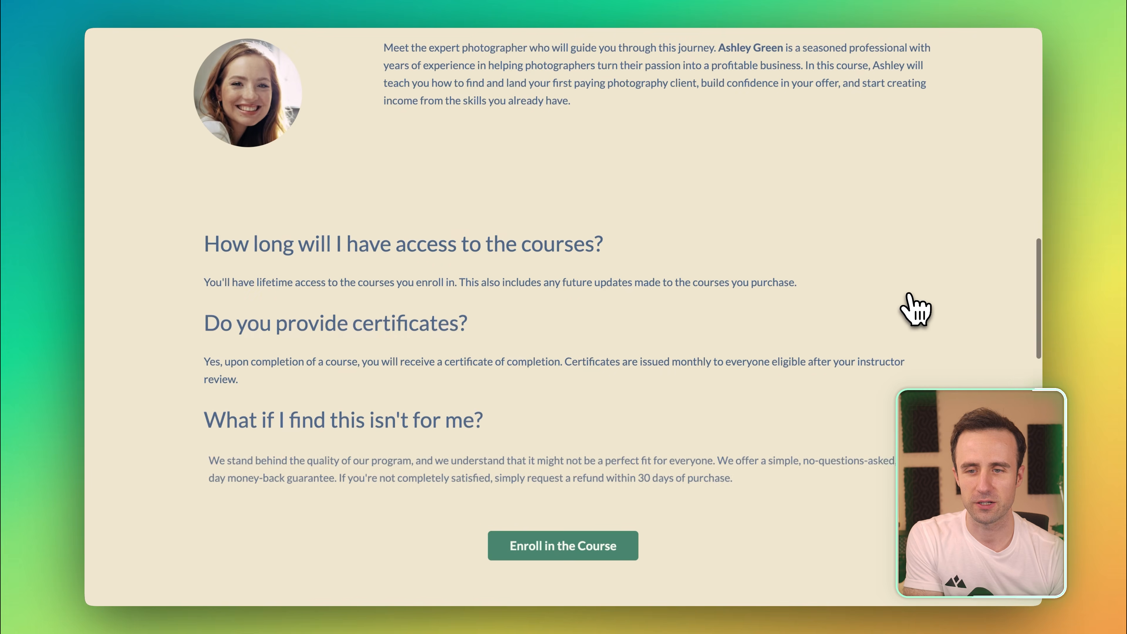
pyautogui.scroll(-15, 915, 308)
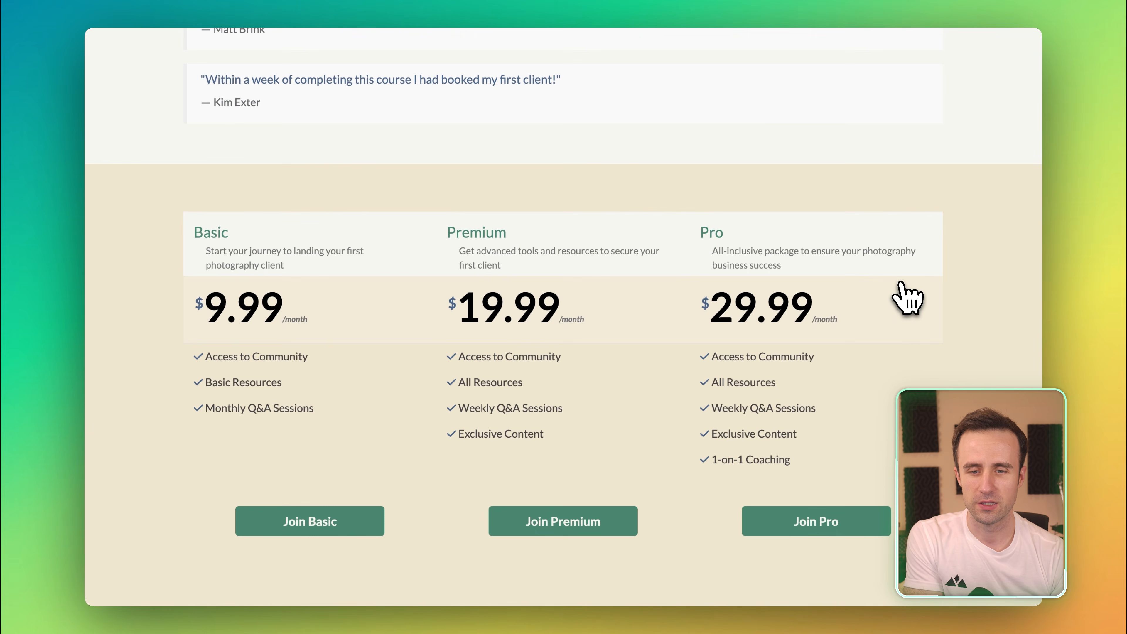
pyautogui.scroll(12, 919, 329)
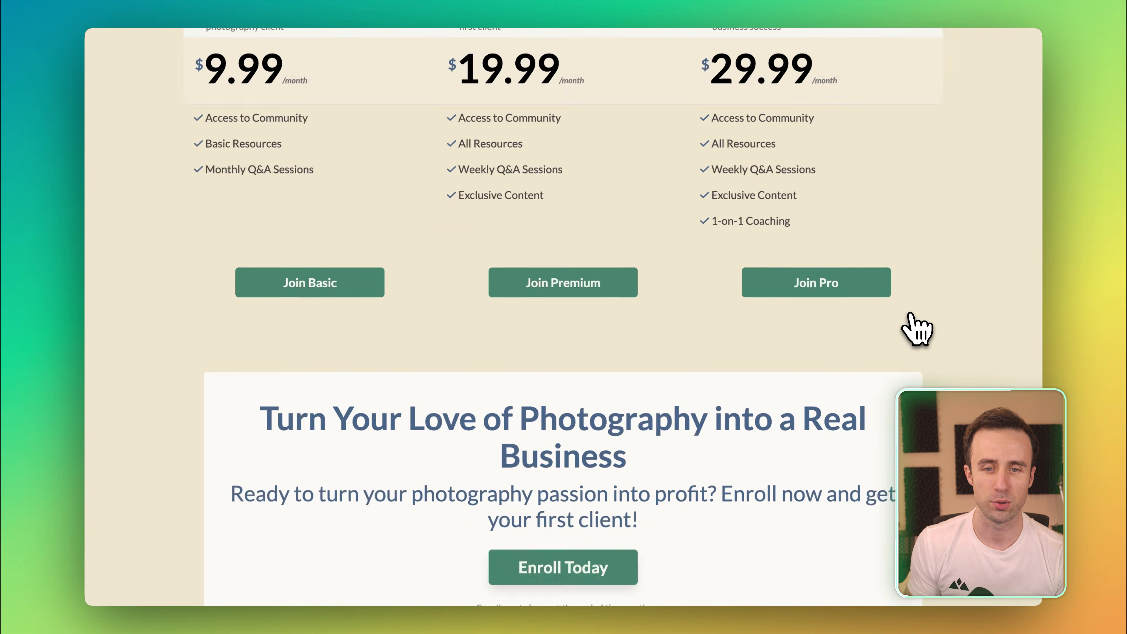
# Go over the whole generated homepage again, examining the content and layout from the navigation and hero down to the footer
pyautogui.scroll(5, 843, 365)
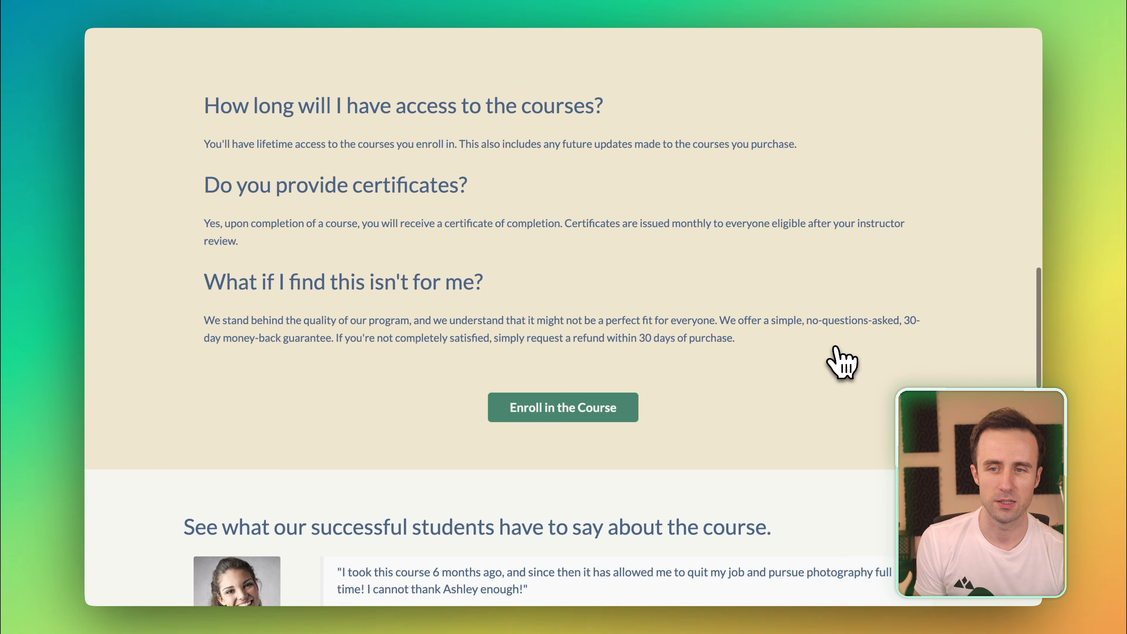
pyautogui.scroll(8, 842, 362)
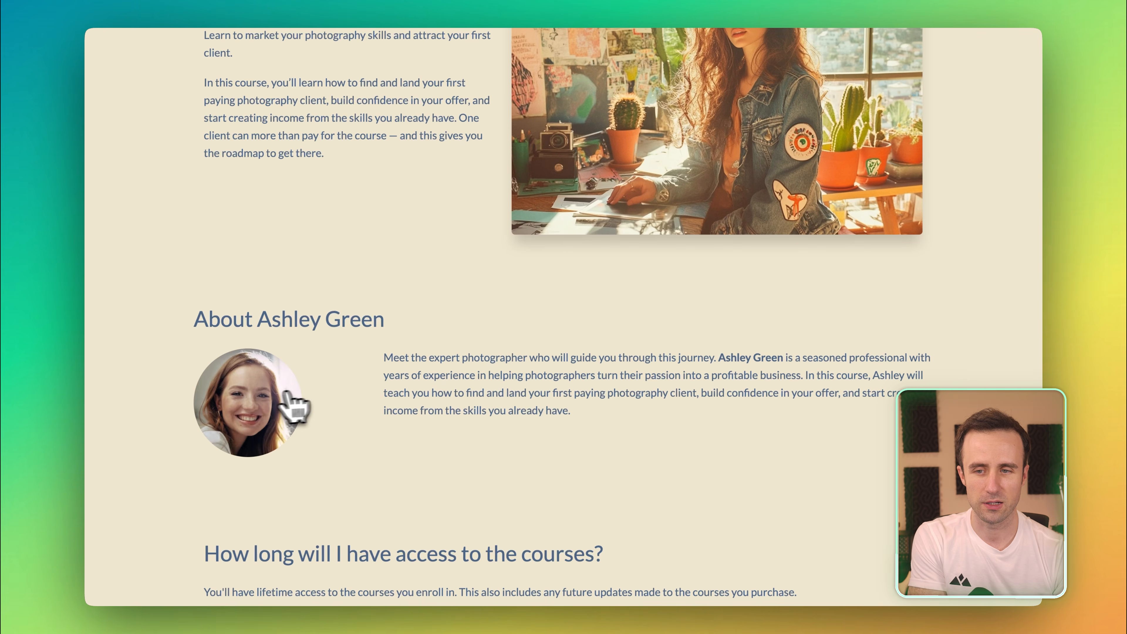
pyautogui.scroll(12, 335, 422)
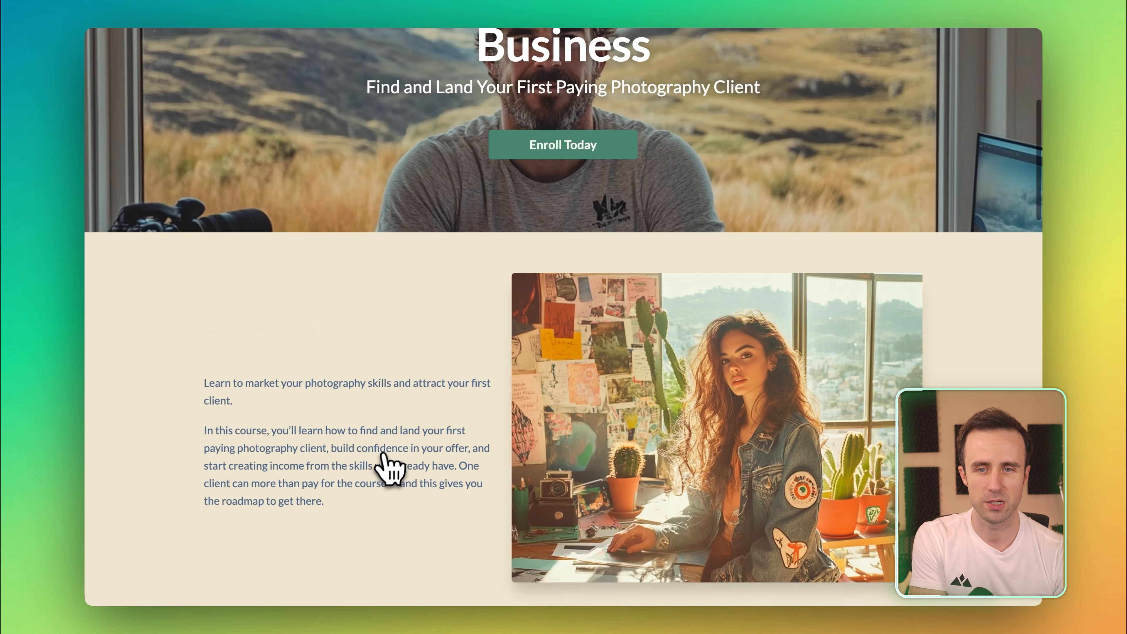
pyautogui.scroll(-1, 275, 339)
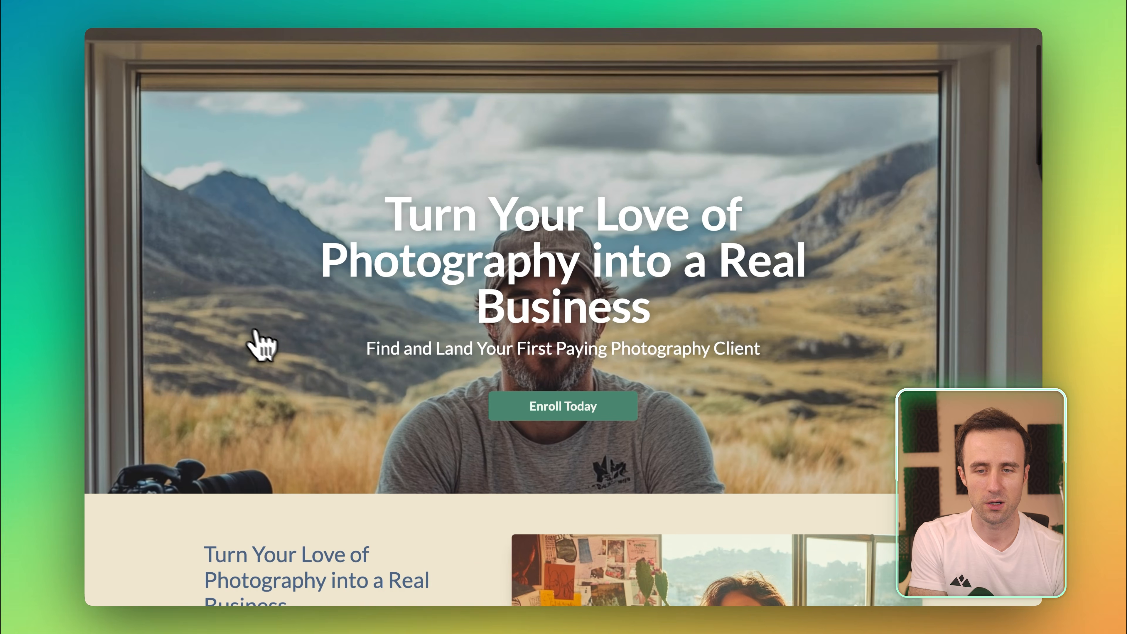
pyautogui.scroll(-10, 252, 361)
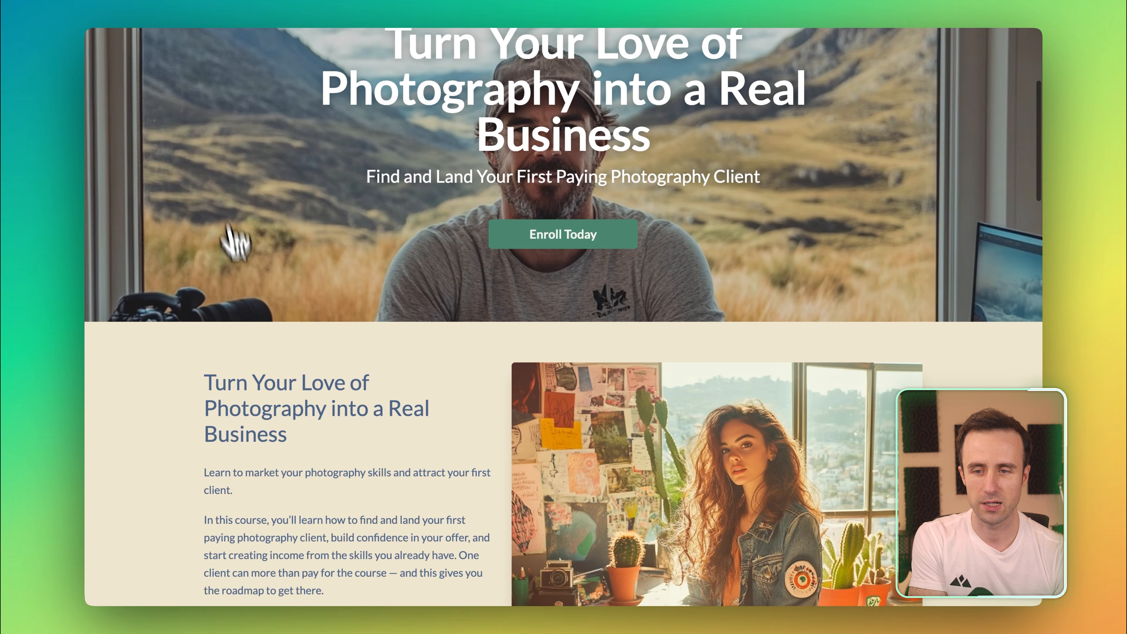
pyautogui.scroll(-14, 310, 355)
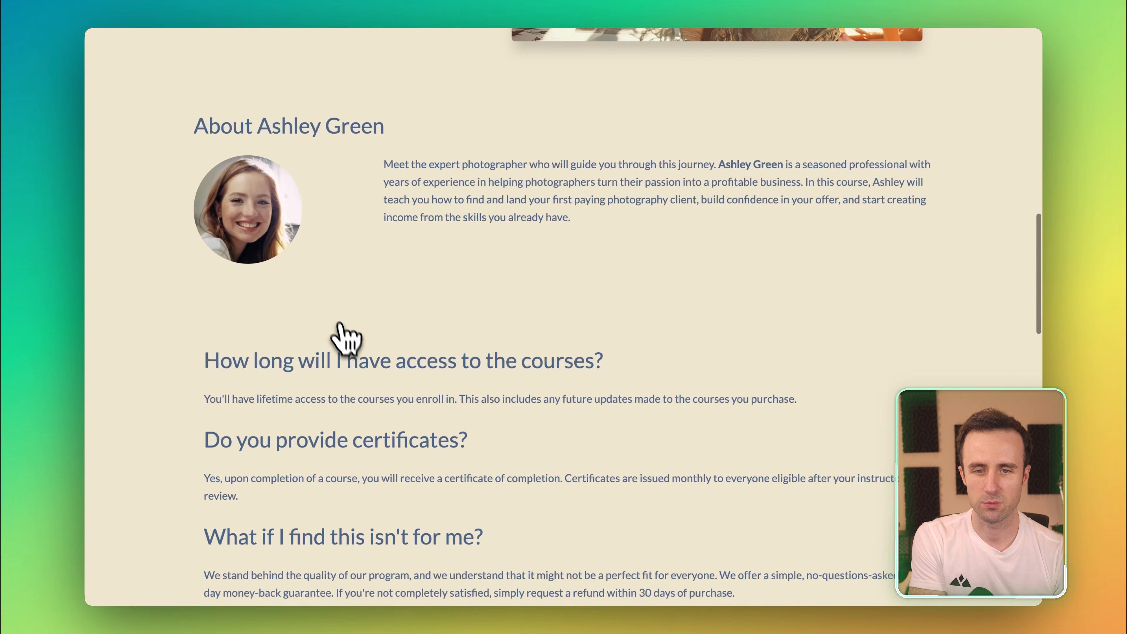
pyautogui.scroll(-9, 550, 307)
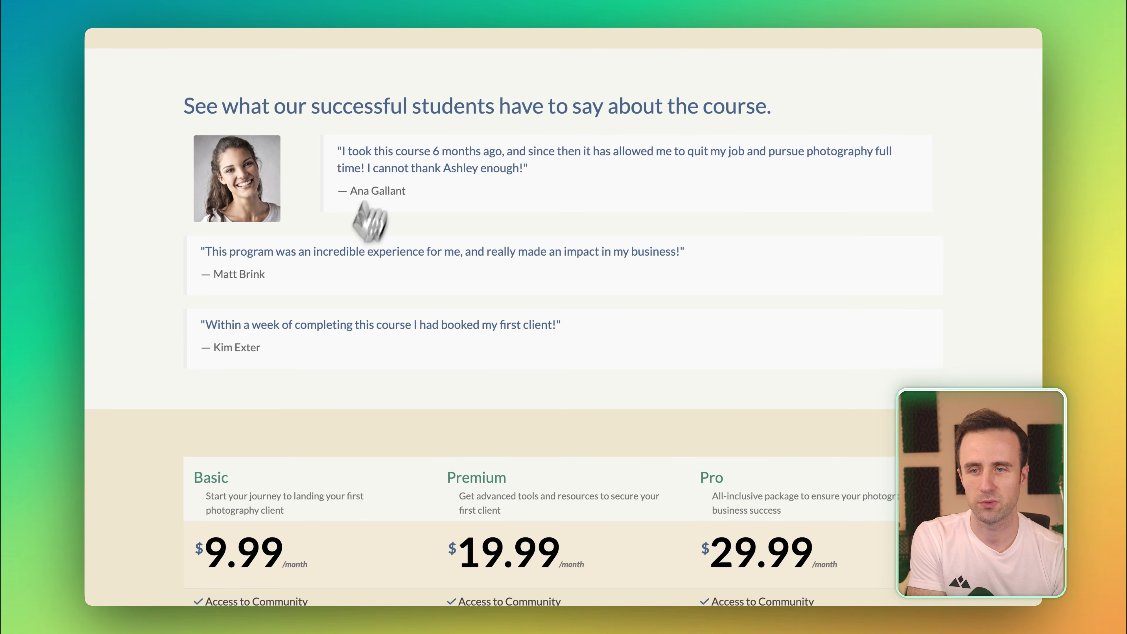
pyautogui.scroll(-10, 489, 275)
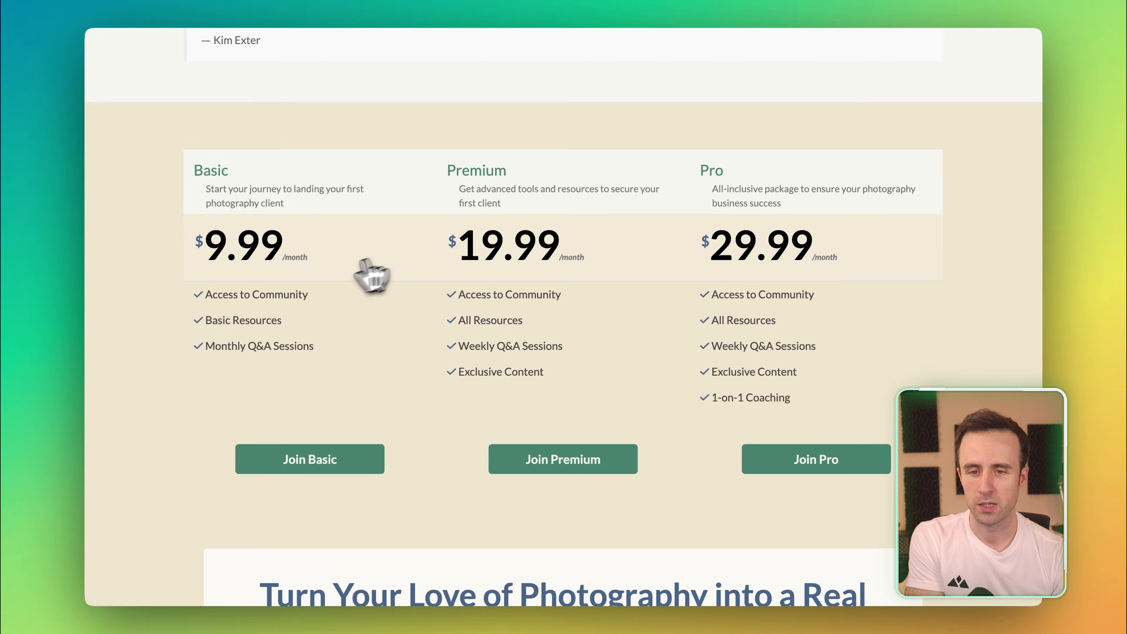
pyautogui.scroll(-5, 528, 344)
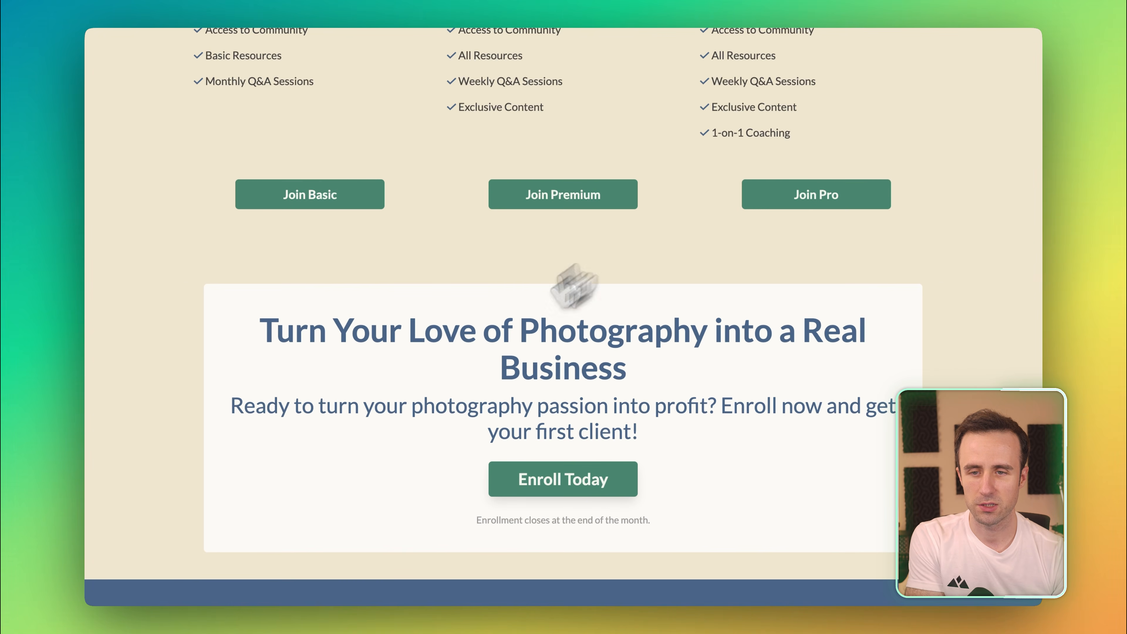
pyautogui.scroll(-2, 511, 320)
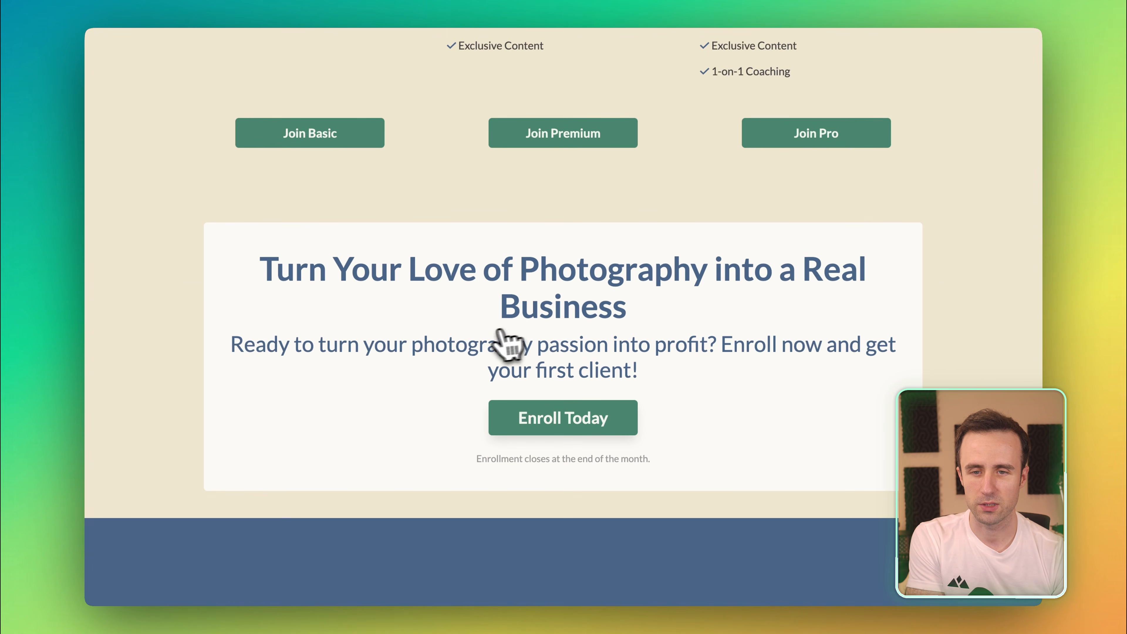
pyautogui.scroll(20, 517, 344)
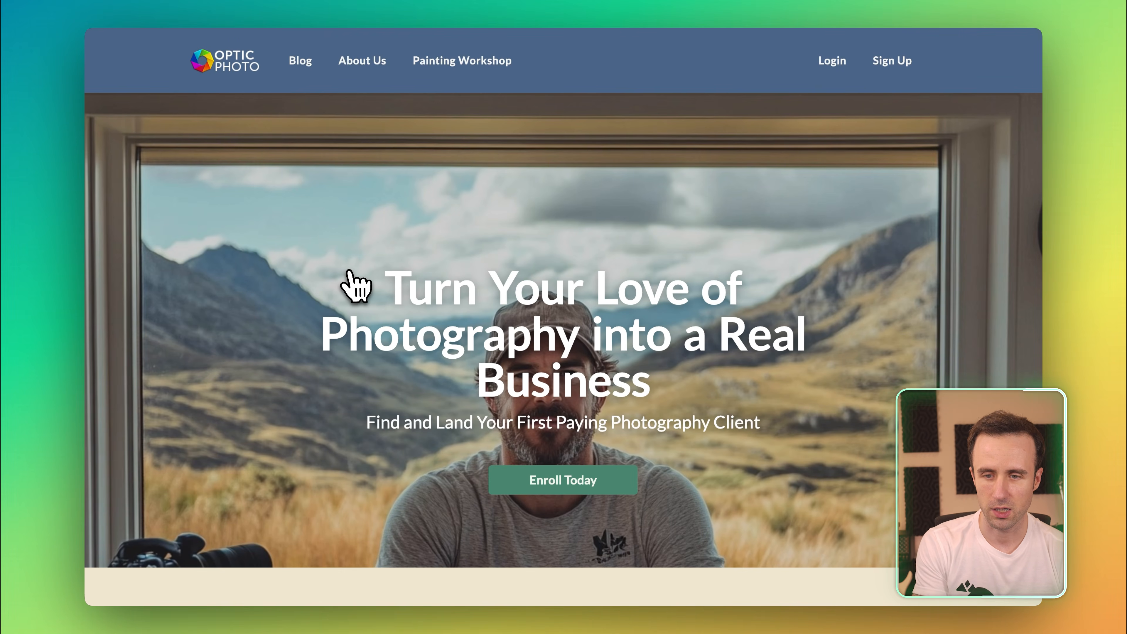
pyautogui.scroll(-1, 341, 284)
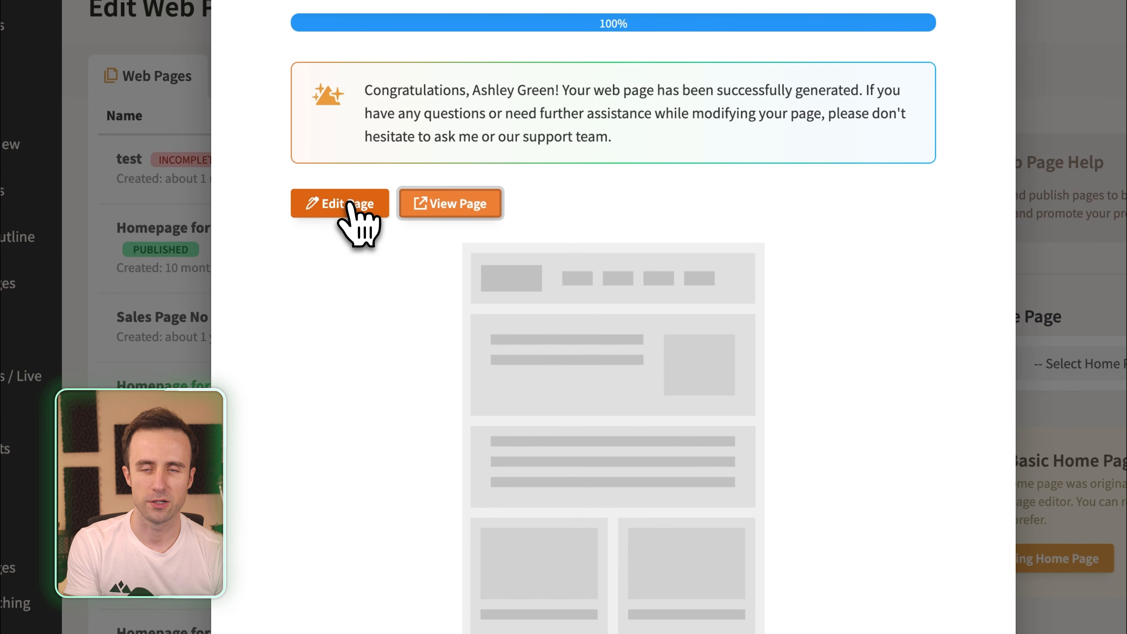
# Open the generated page in the editor and select the instructor bio and course description texts to examine their element settings
pyautogui.click(350, 204)
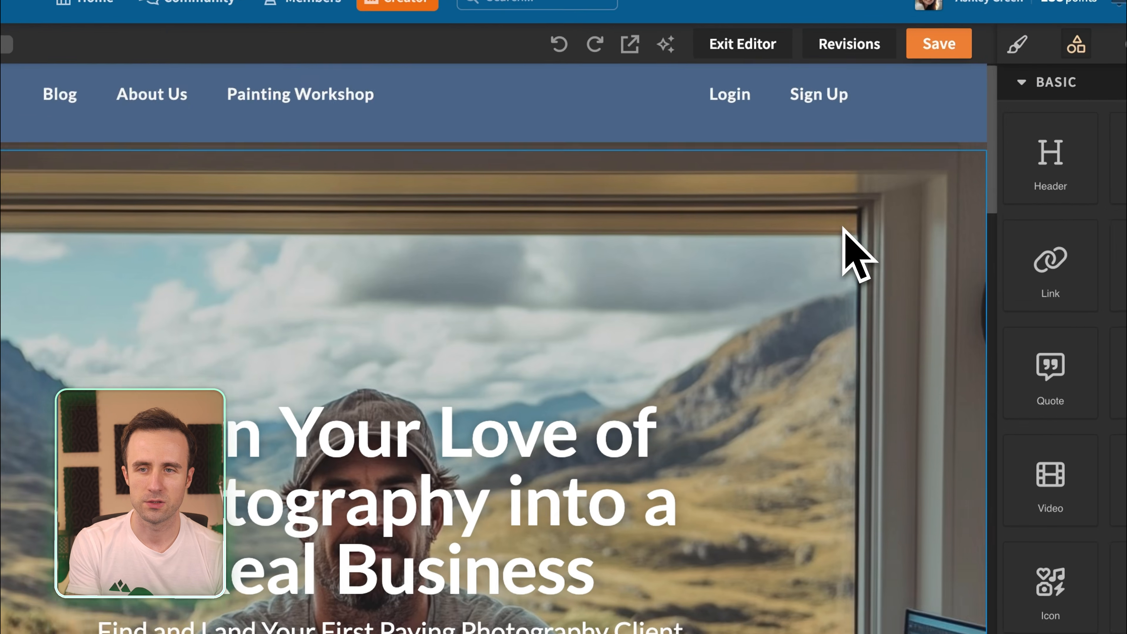
pyautogui.scroll(-10, 839, 252)
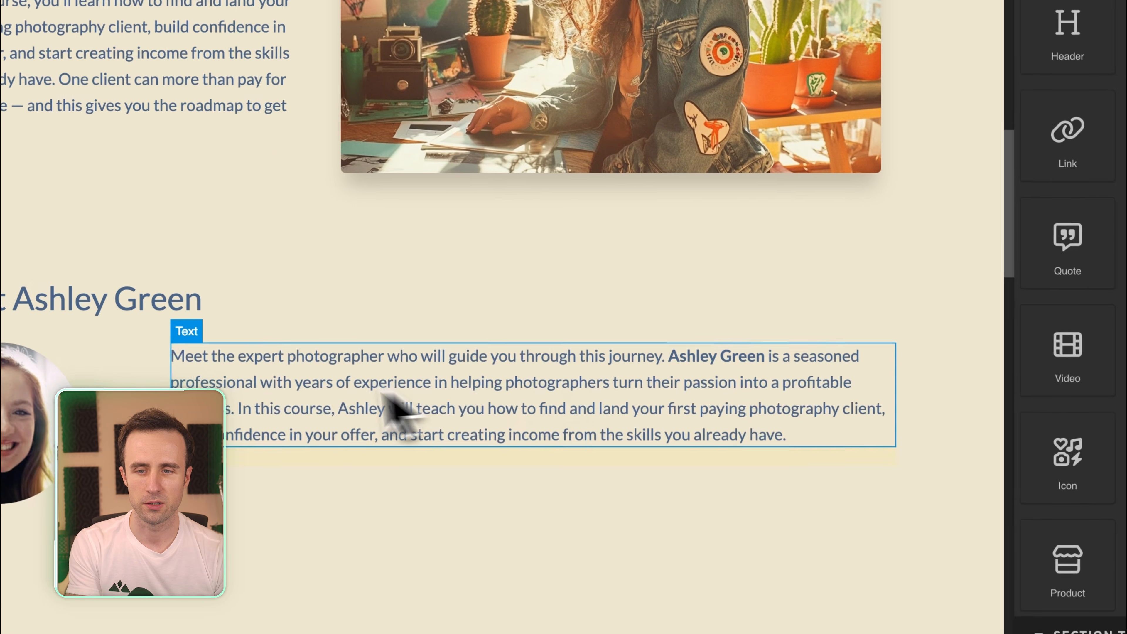
pyautogui.click(320, 511)
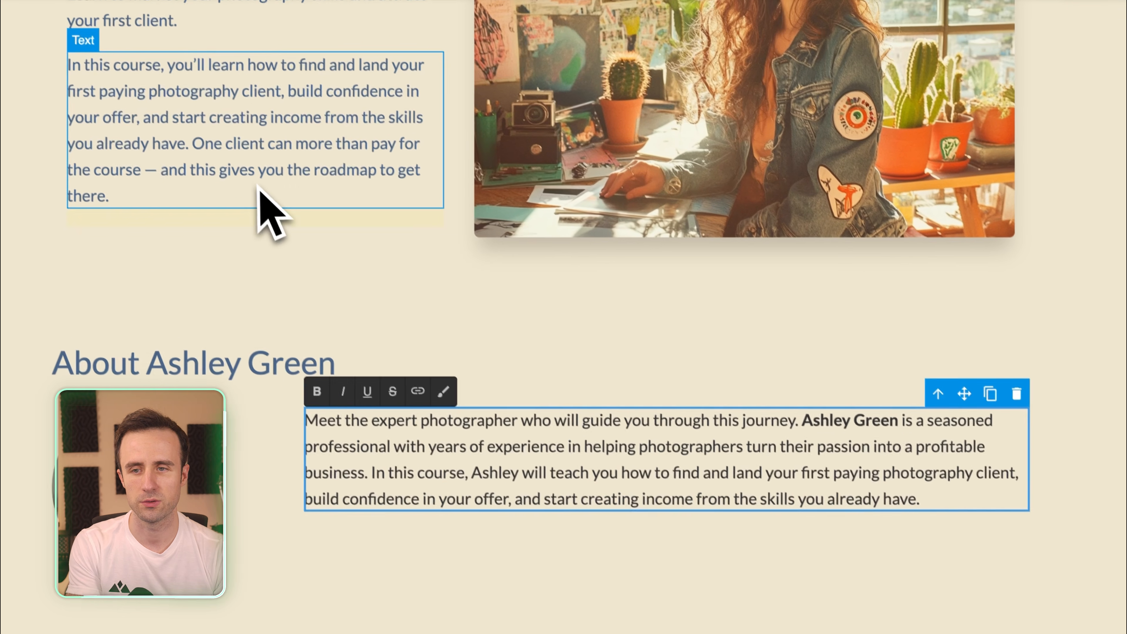
pyautogui.click(222, 127)
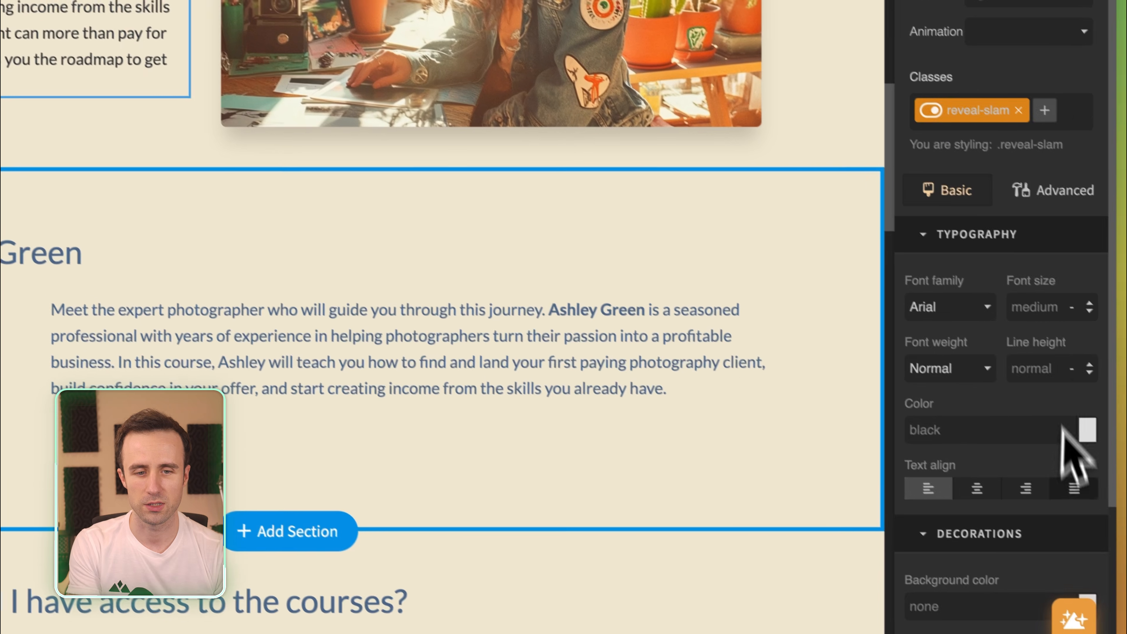
pyautogui.scroll(-4, 1065, 430)
pyautogui.scroll(3, 1014, 402)
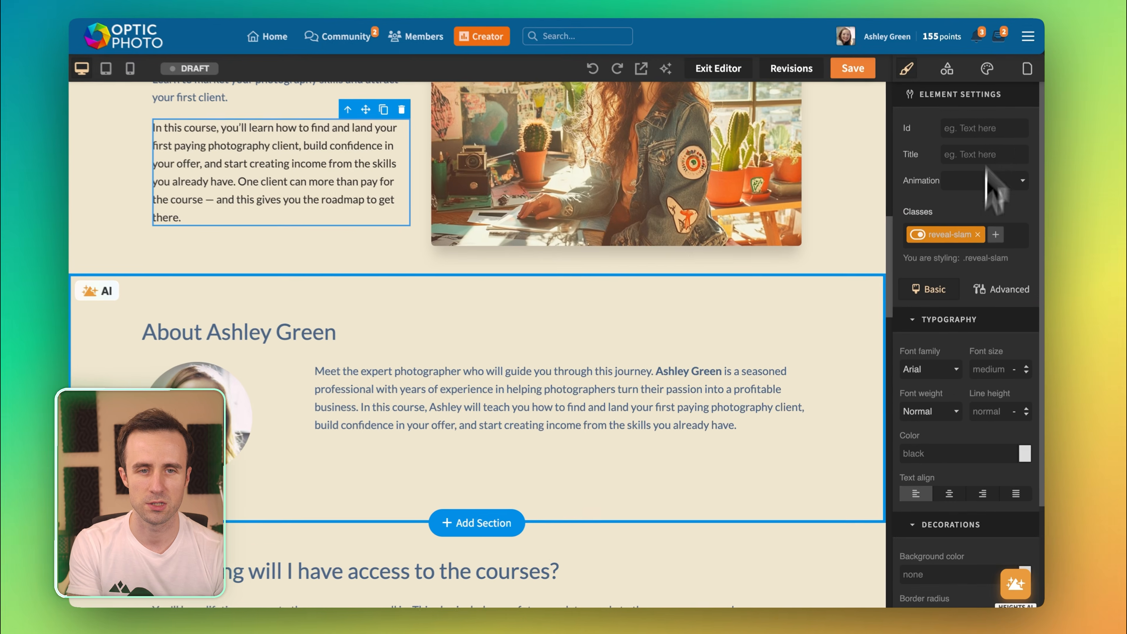
pyautogui.scroll(5, 784, 215)
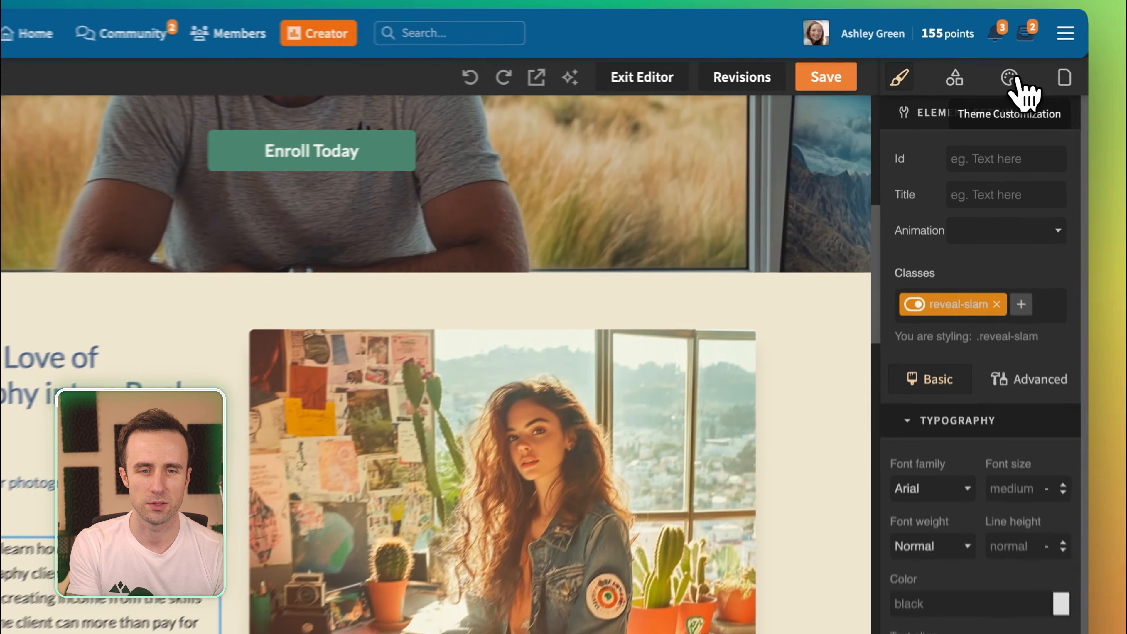
# Examine the theme customization options for the page's colors and fonts, and return to the element settings
pyautogui.click(988, 78)
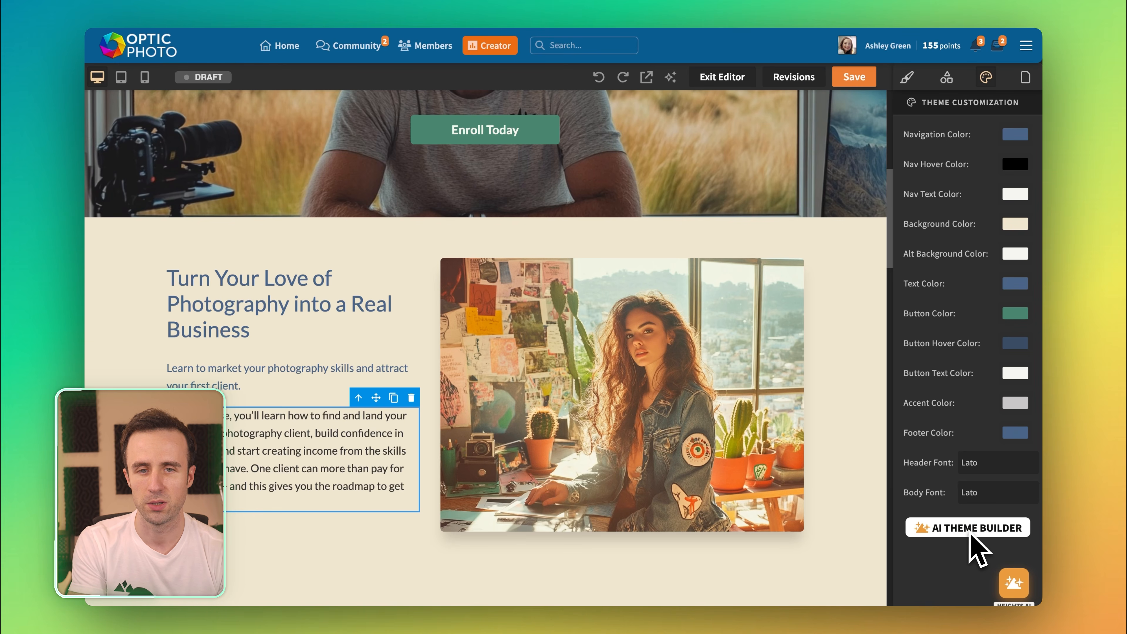
pyautogui.scroll(6, 649, 437)
pyautogui.scroll(3, 661, 498)
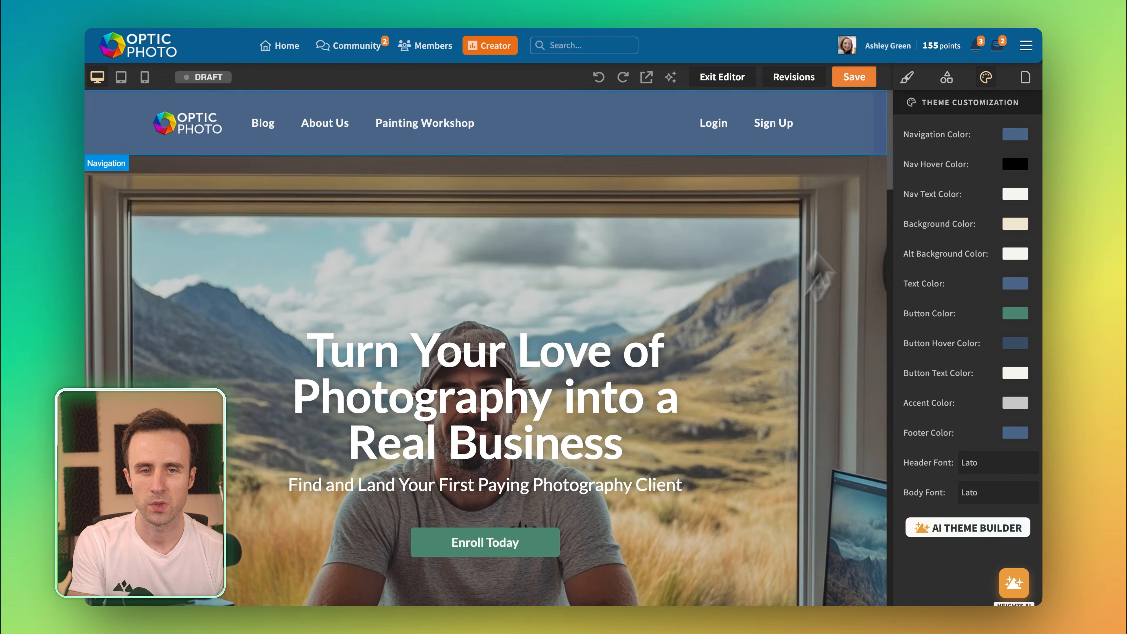
pyautogui.click(907, 77)
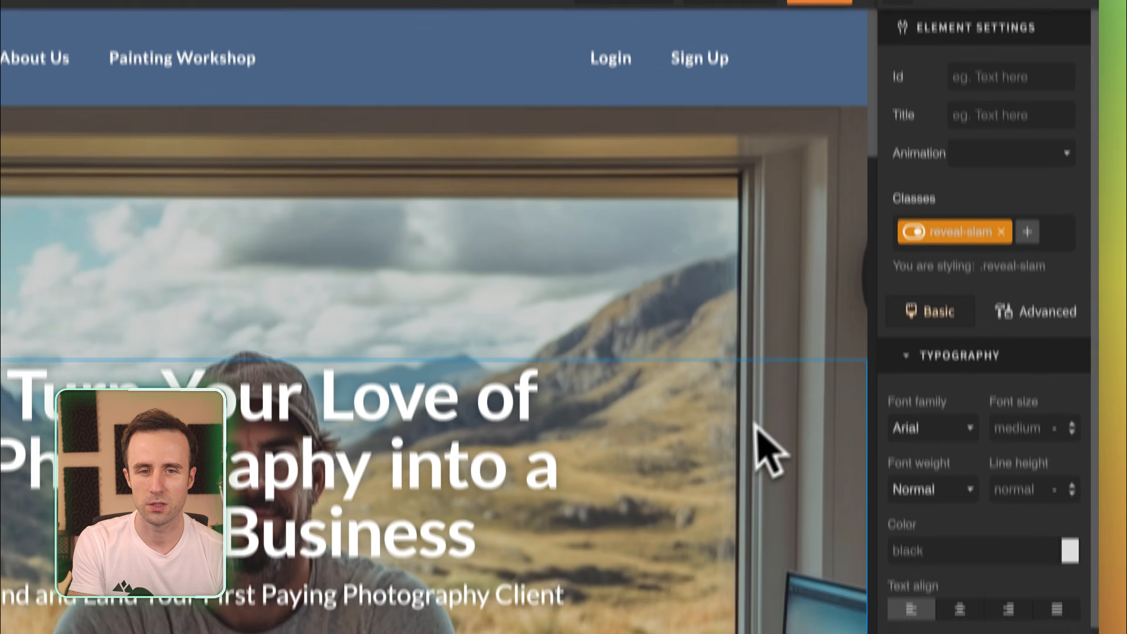
# Select the photo beside the course description and examine its basic and advanced style settings
pyautogui.scroll(-5, 757, 425)
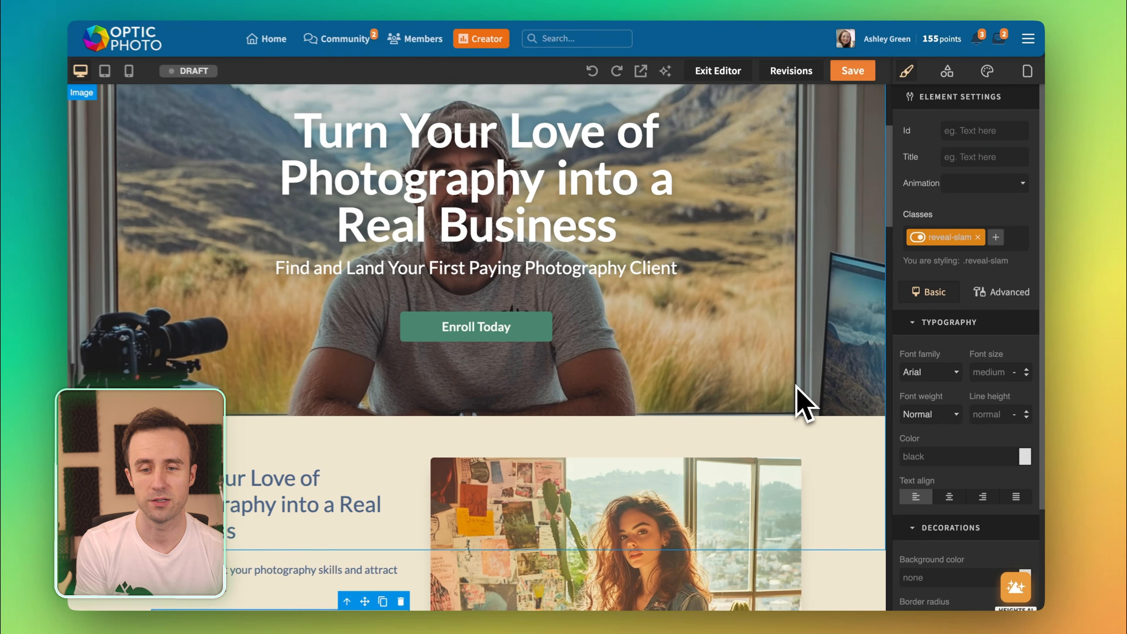
pyautogui.scroll(-1, 799, 386)
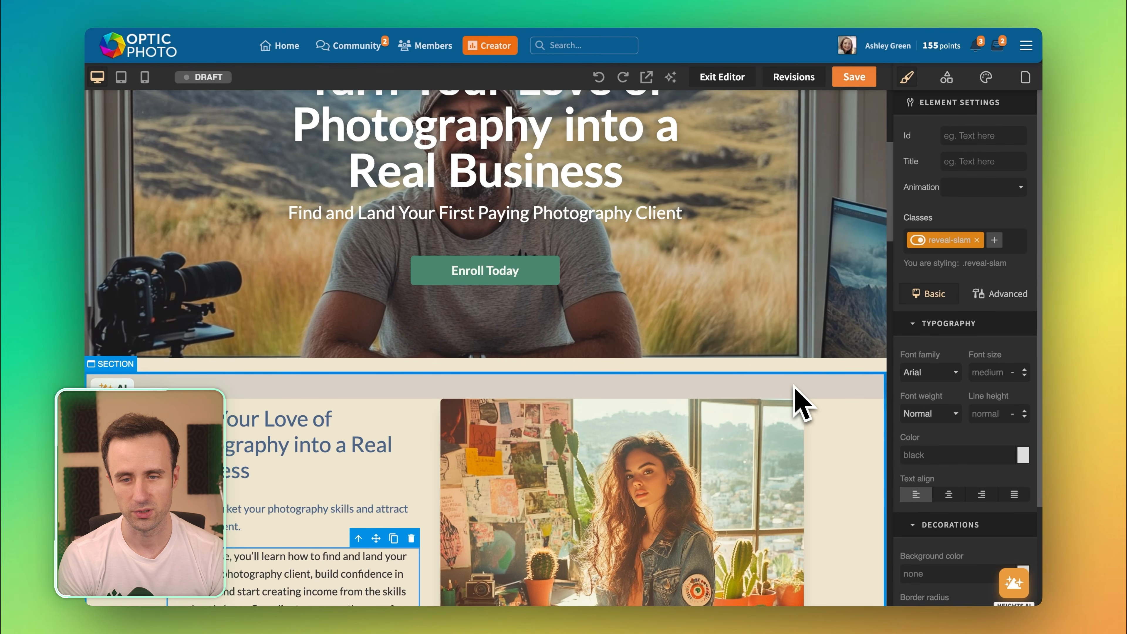
pyautogui.scroll(-3, 796, 406)
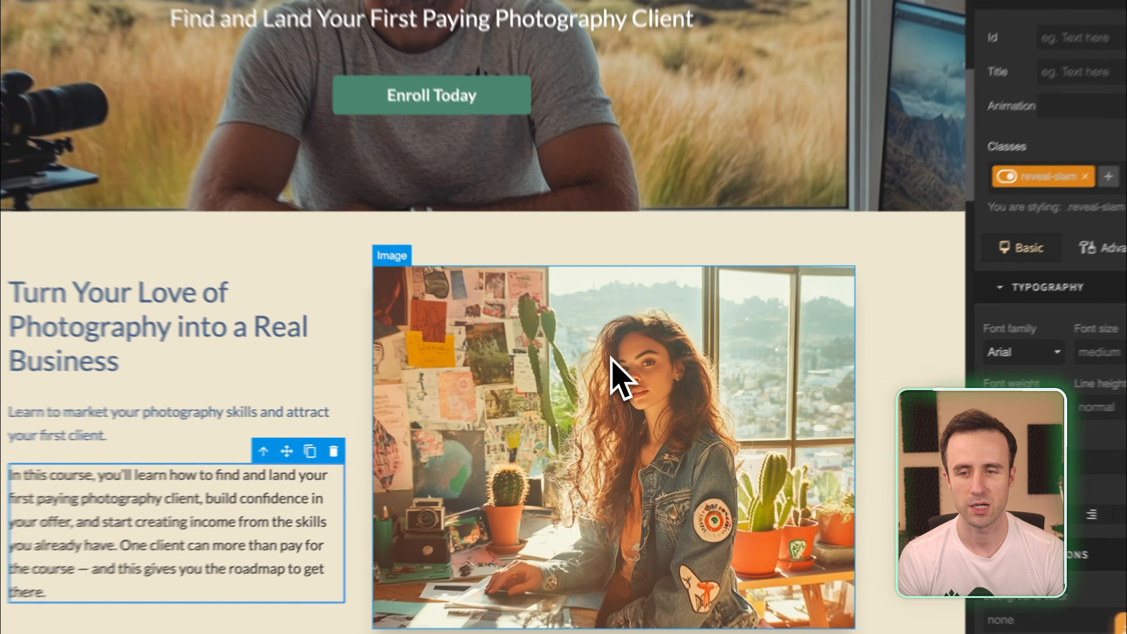
pyautogui.click(621, 378)
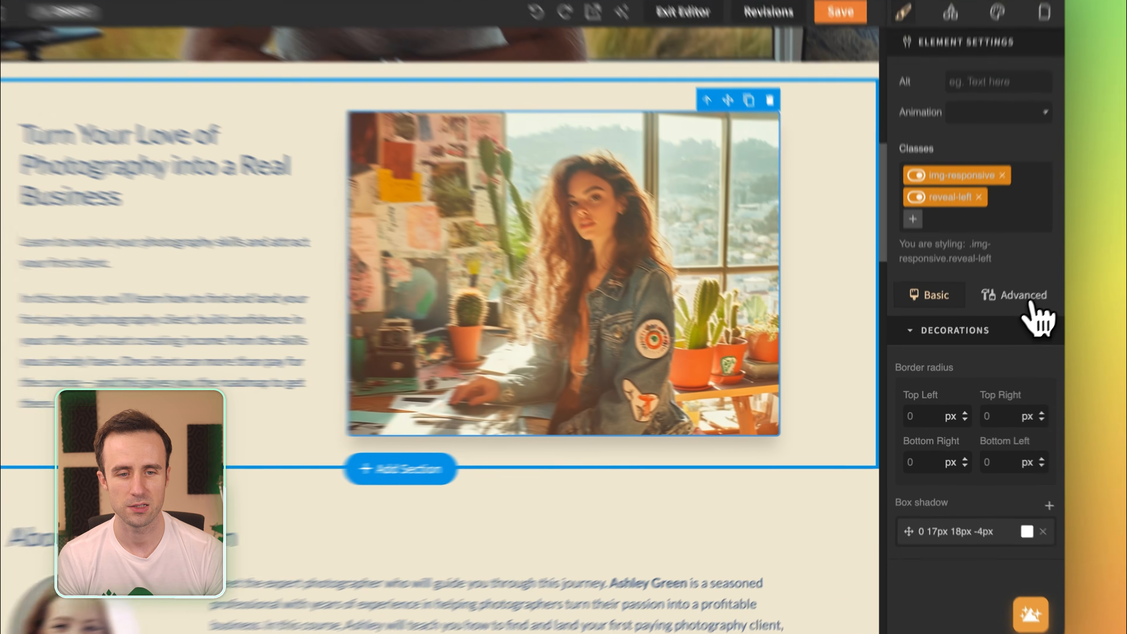
pyautogui.click(1001, 316)
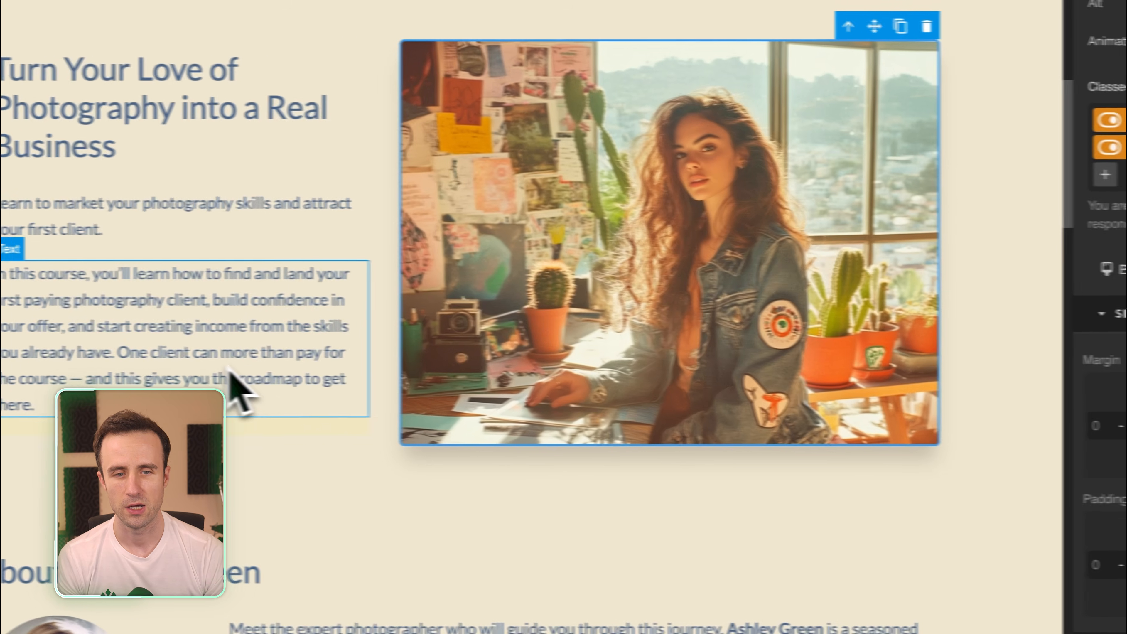
# Select the course description paragraph, examine its advanced typography and spacing settings, and return to the basic settings
pyautogui.click(34, 381)
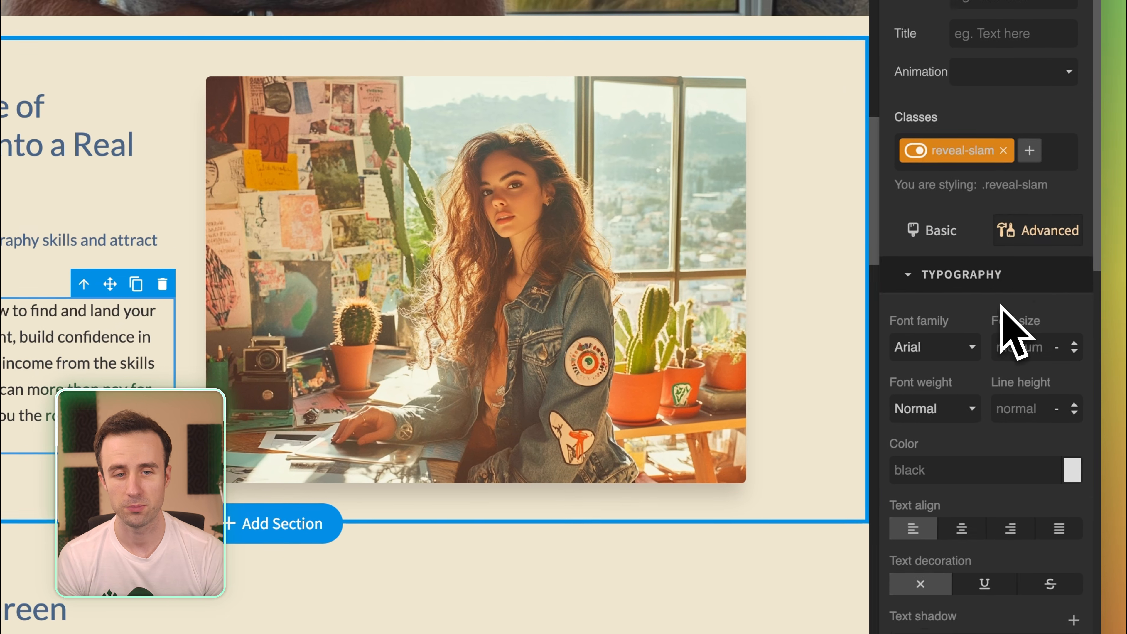
pyautogui.scroll(-5, 1004, 331)
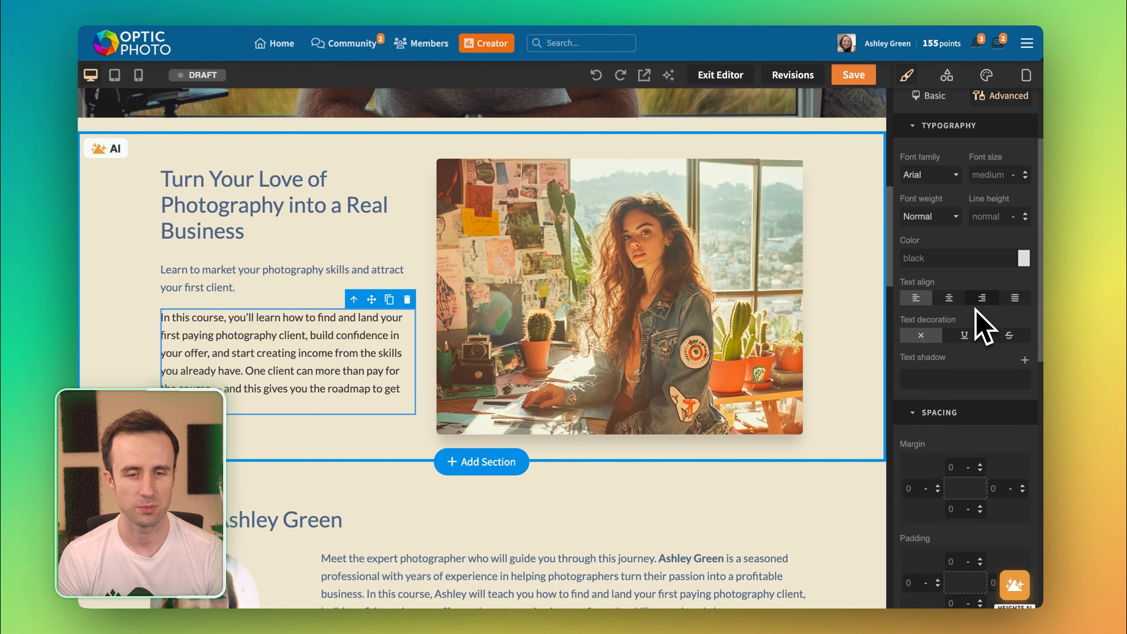
pyautogui.scroll(-5, 981, 313)
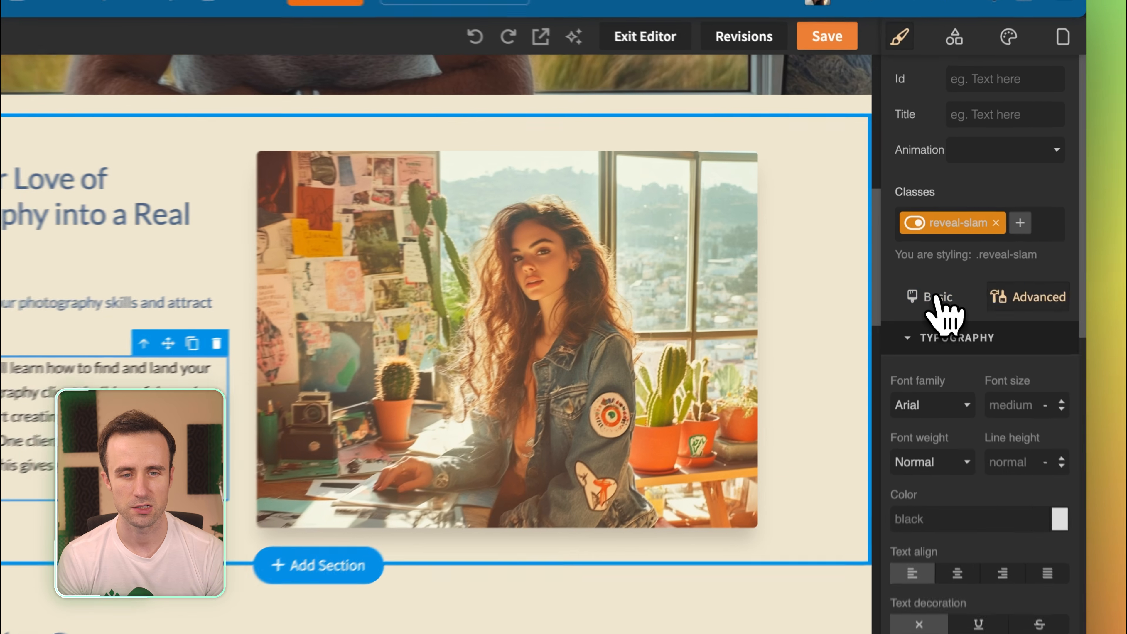
pyautogui.click(934, 266)
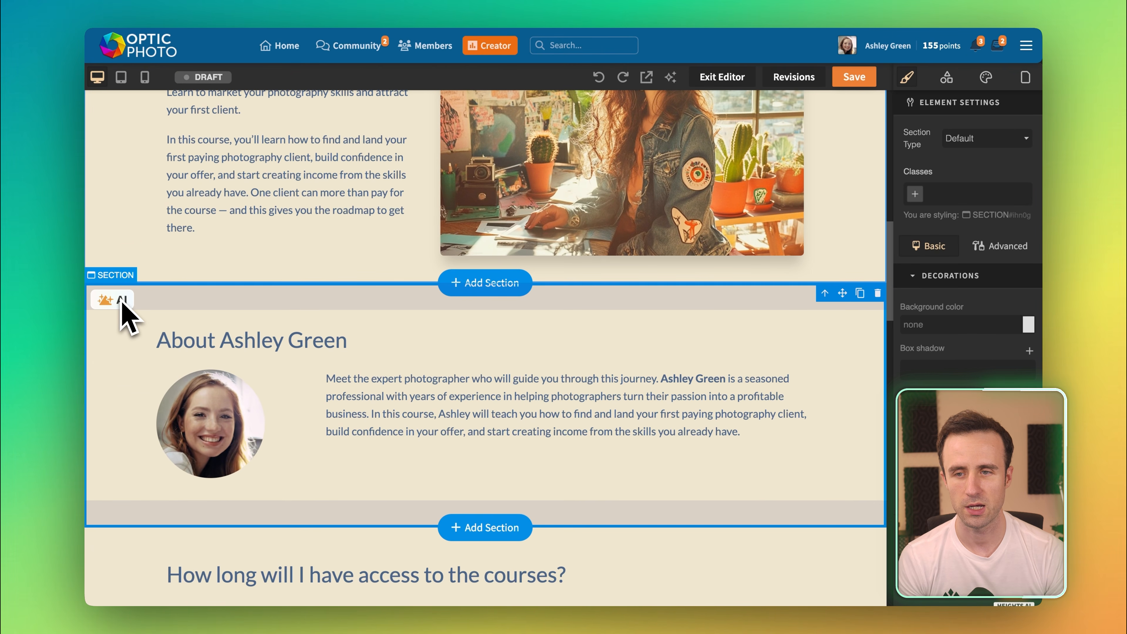
# Have Heights AI edit the course description section with "switch the image to the left column and make the text on the right instead"
pyautogui.scroll(5, 127, 310)
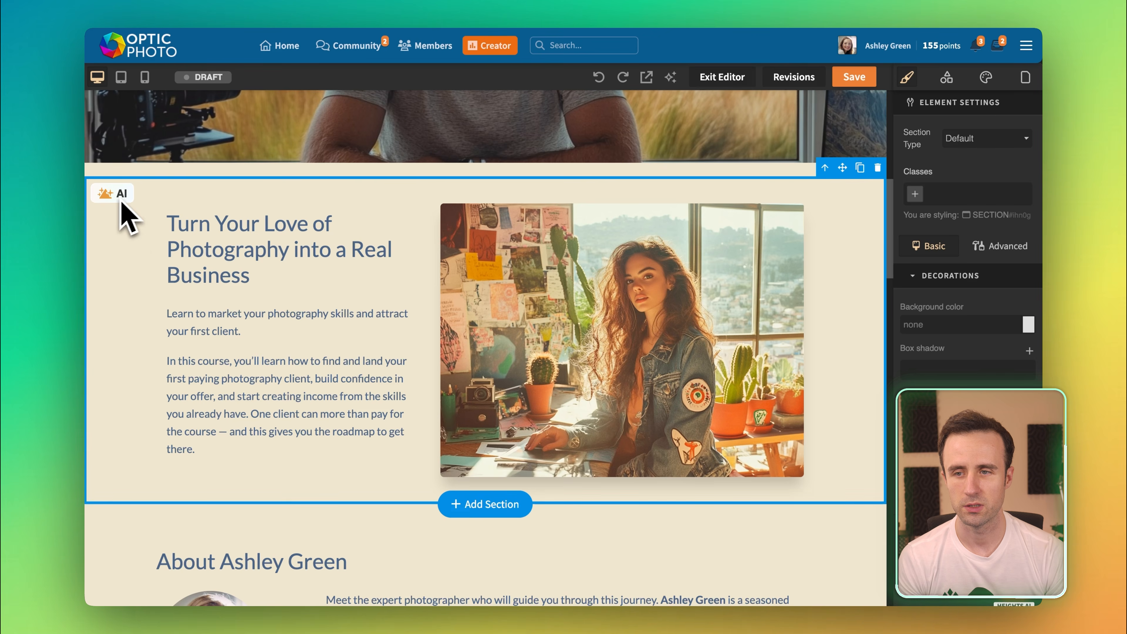
pyautogui.click(120, 195)
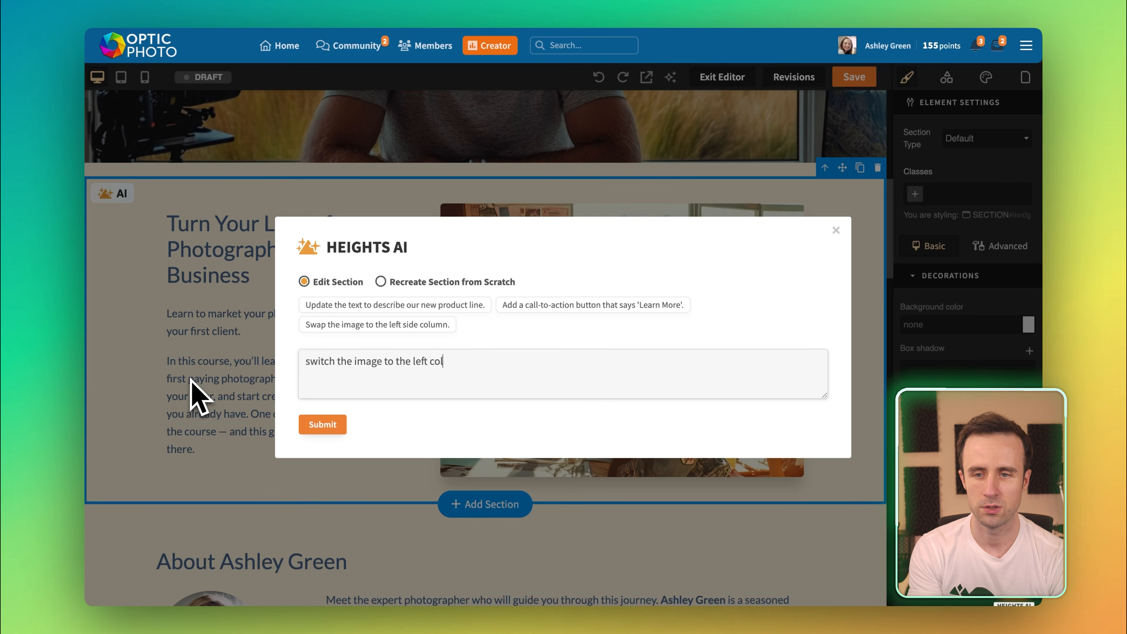
pyautogui.write('n and make the text on the right i')
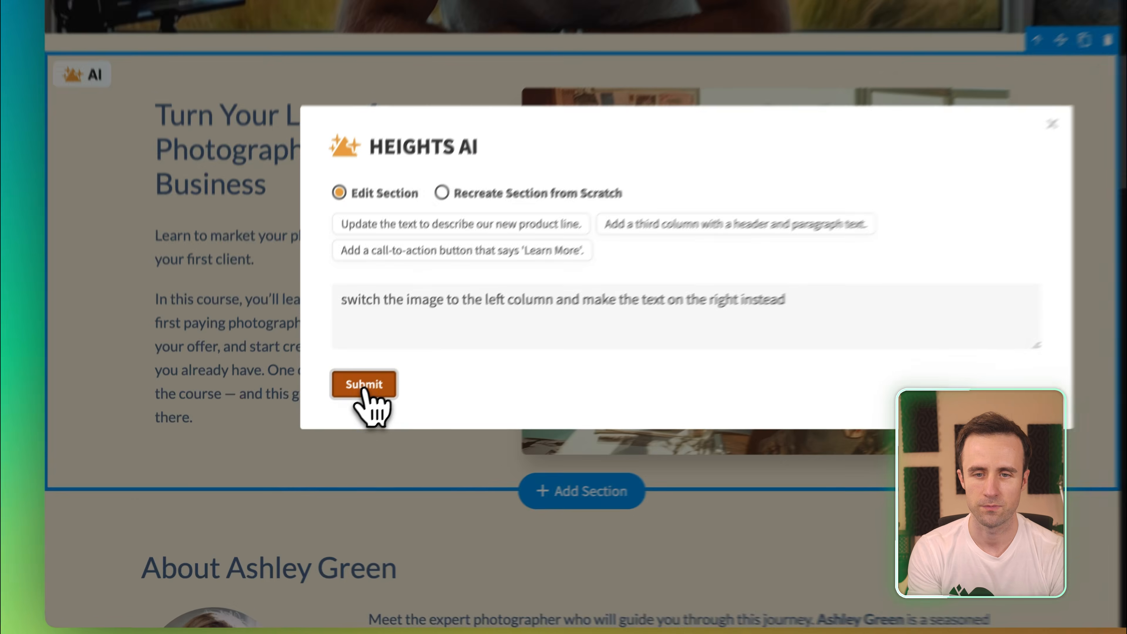
pyautogui.click(323, 424)
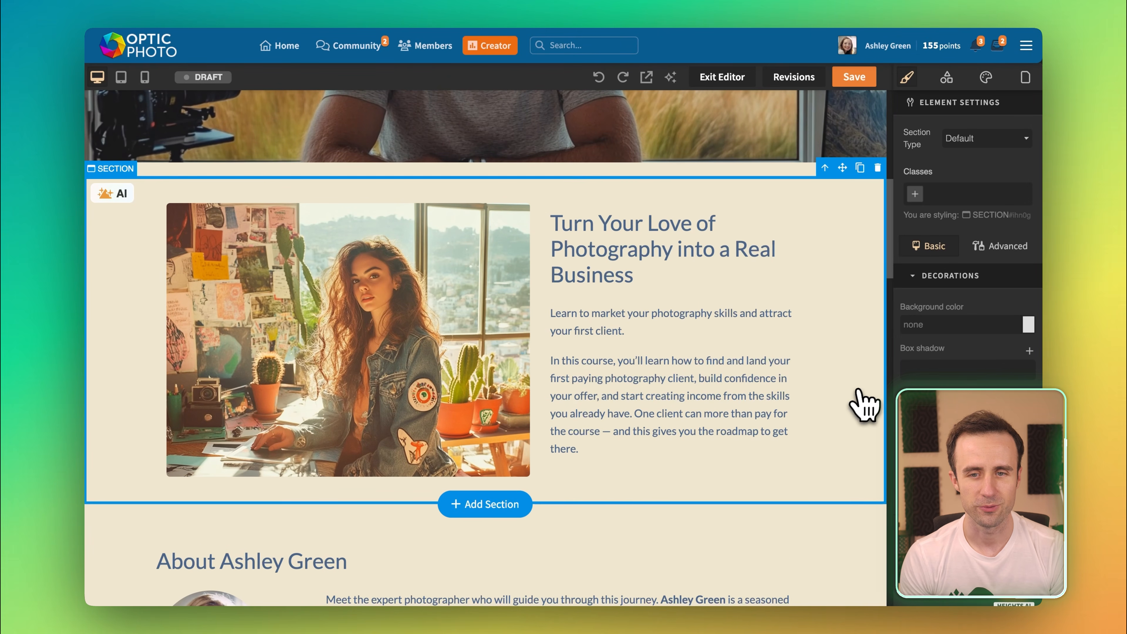
pyautogui.scroll(-1, 859, 395)
pyautogui.scroll(-3, 773, 471)
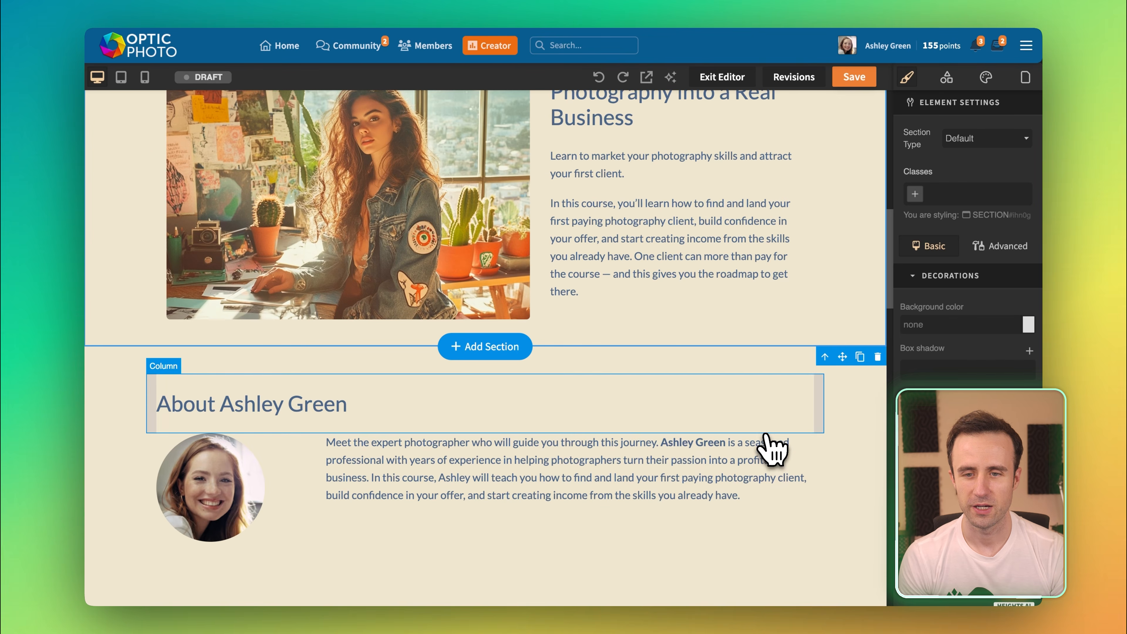
# Preview the page in the mobile layout, review the course description and instructor sections, and return to the desktop layout
pyautogui.scroll(5, 680, 458)
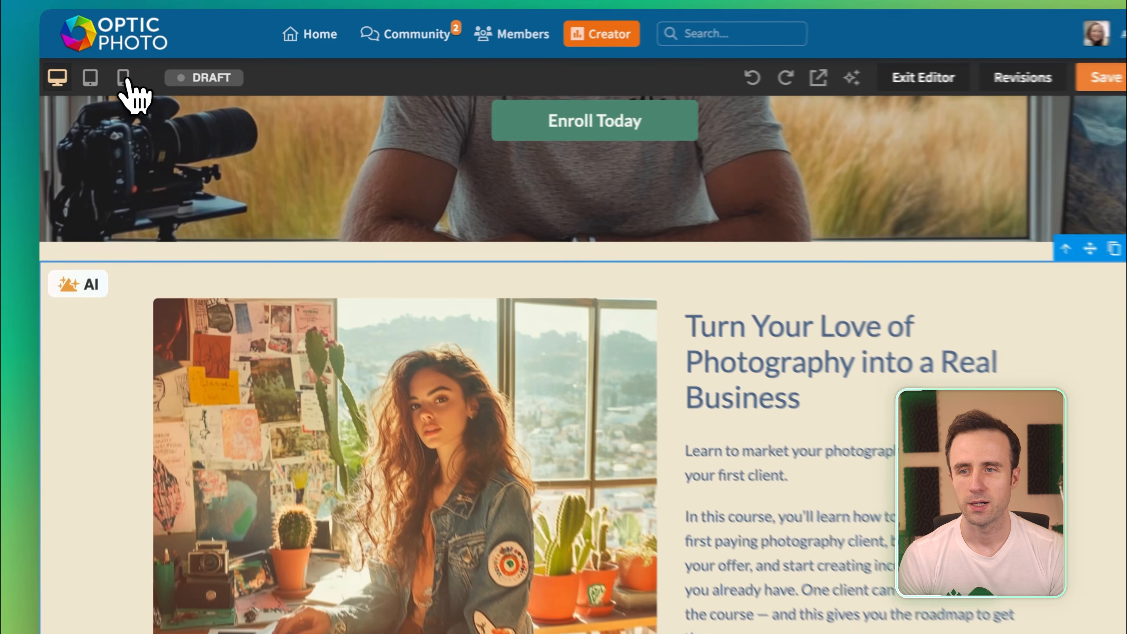
pyautogui.click(144, 77)
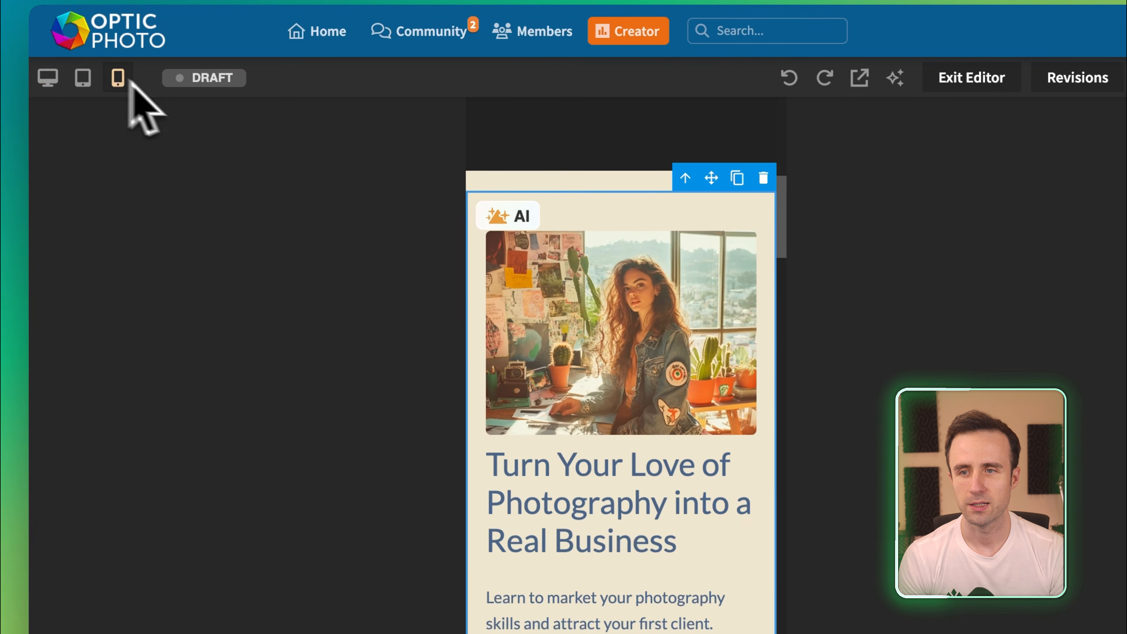
pyautogui.scroll(-12, 536, 322)
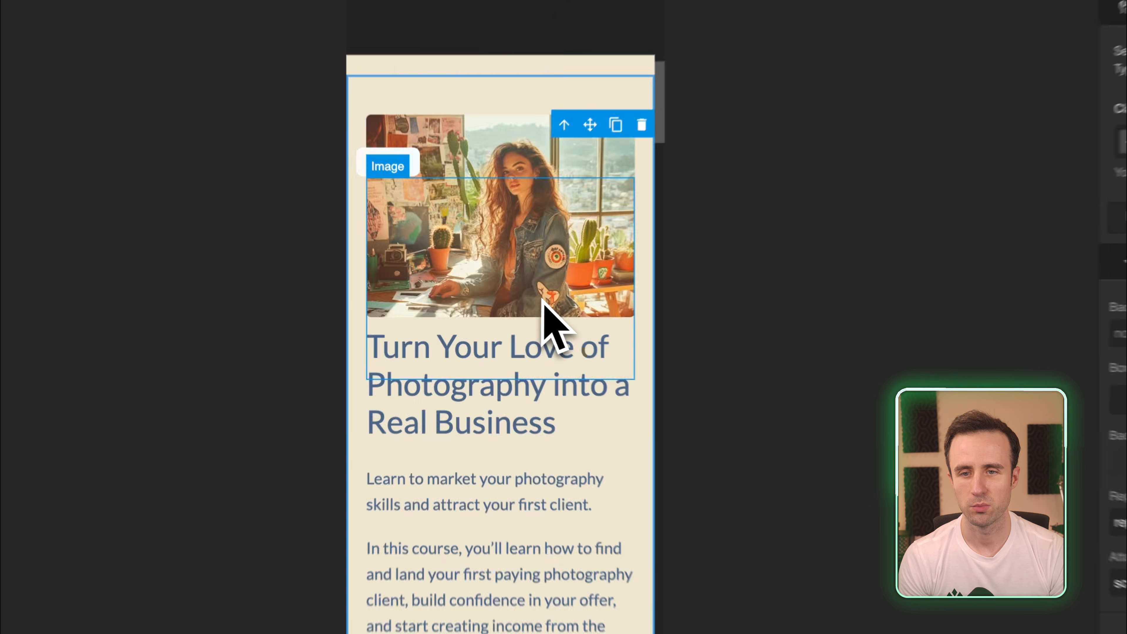
pyautogui.scroll(4, 535, 285)
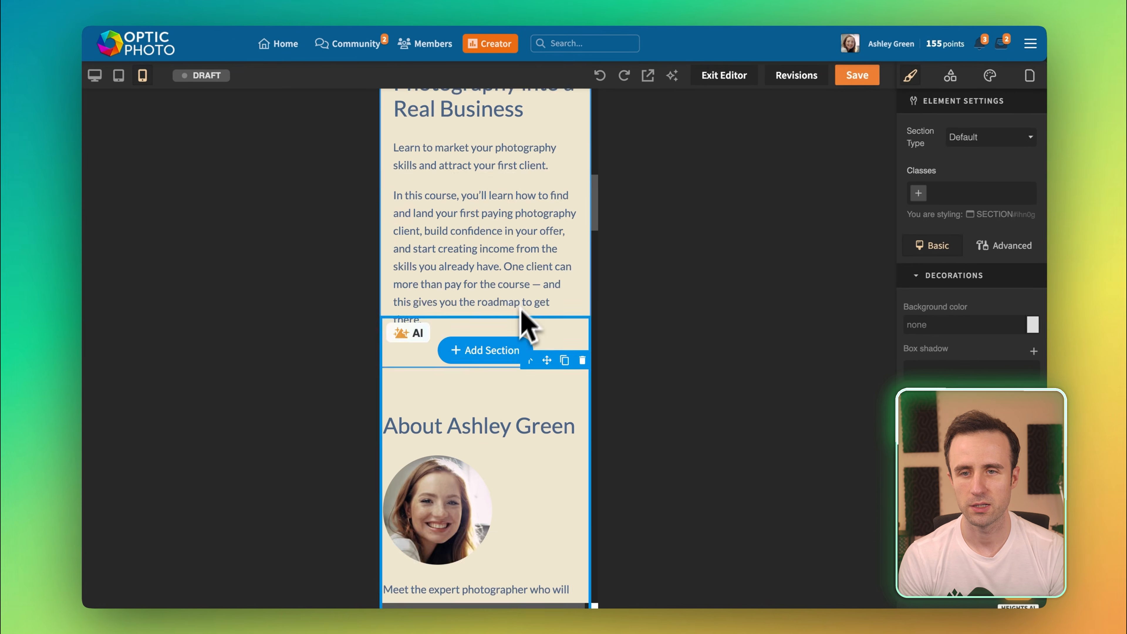
pyautogui.scroll(4, 523, 313)
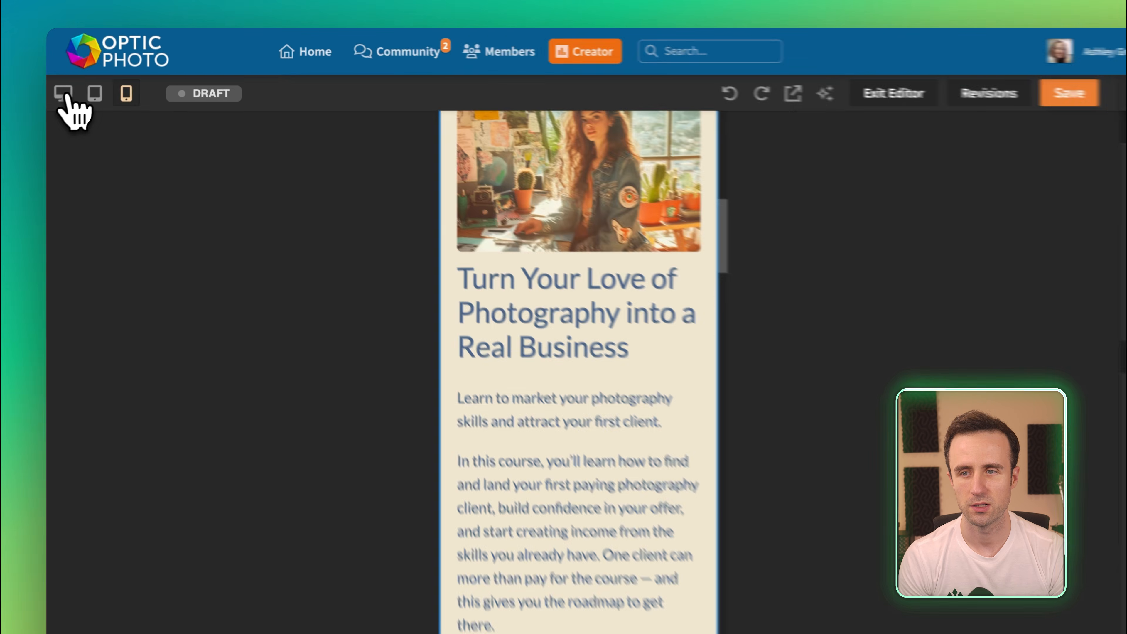
pyautogui.click(97, 77)
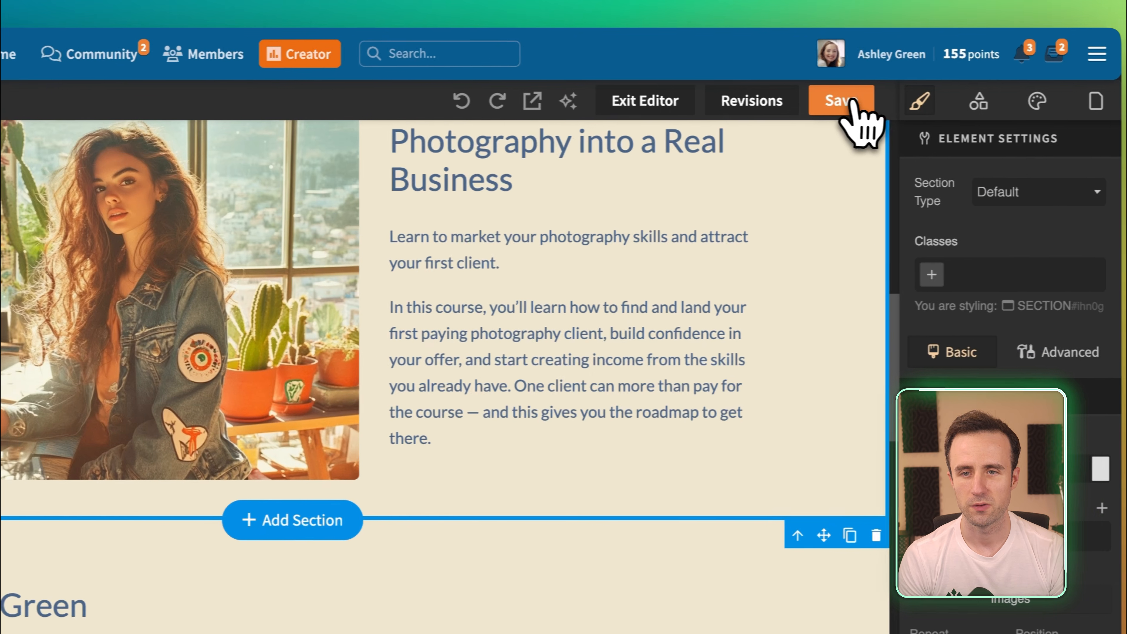
# Save the page and review the hero and course description sections in the live view of the saved version
pyautogui.click(852, 103)
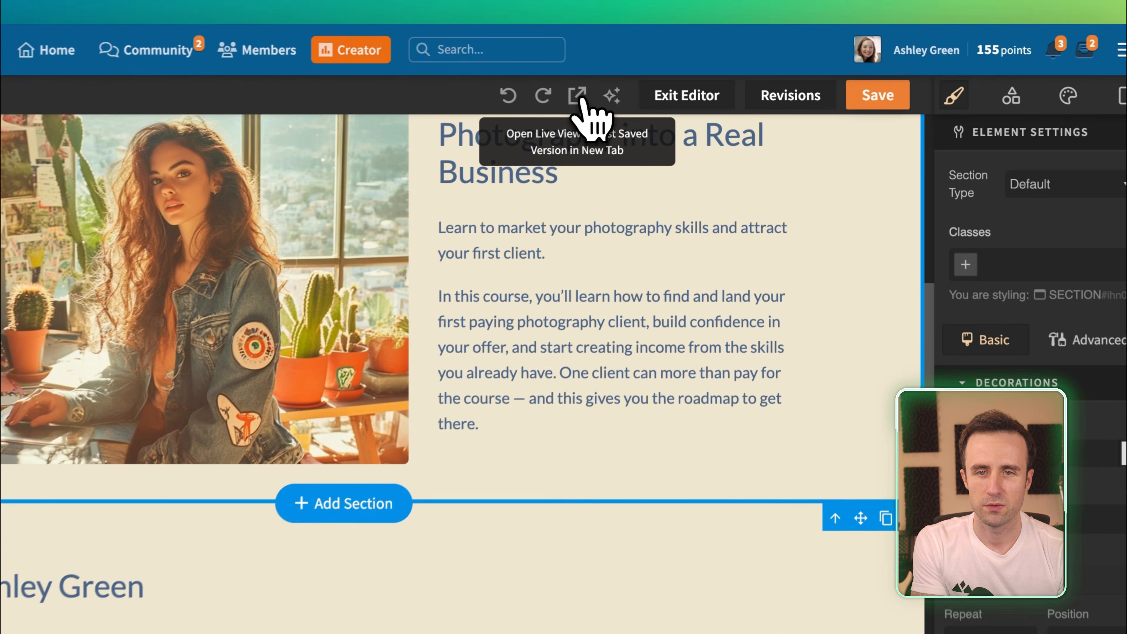
pyautogui.click(649, 79)
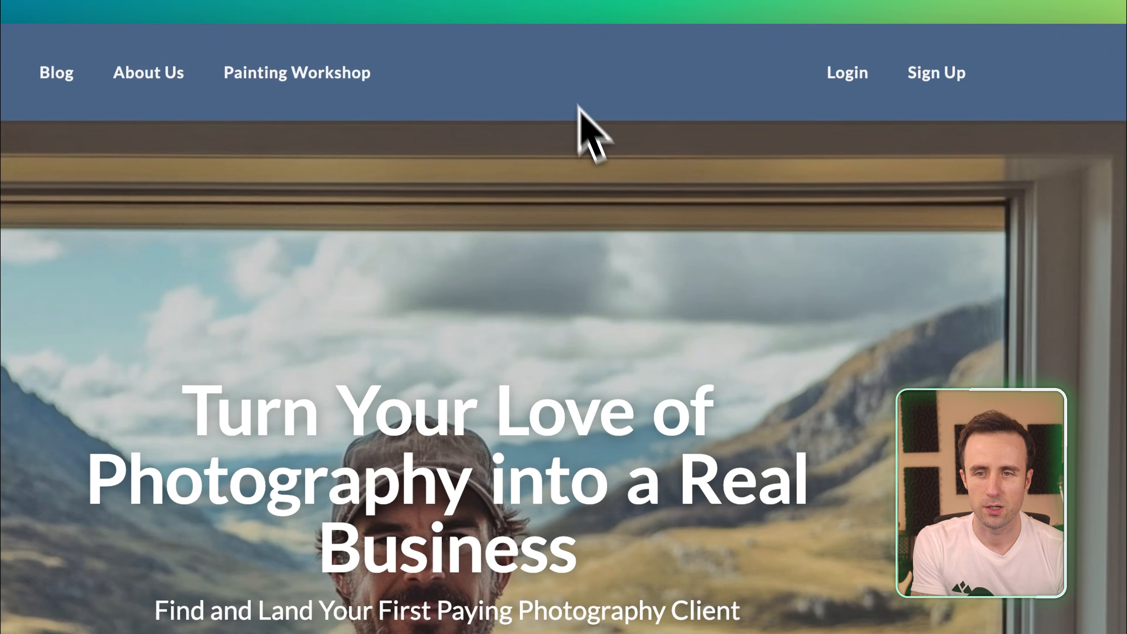
pyautogui.scroll(-10, 788, 360)
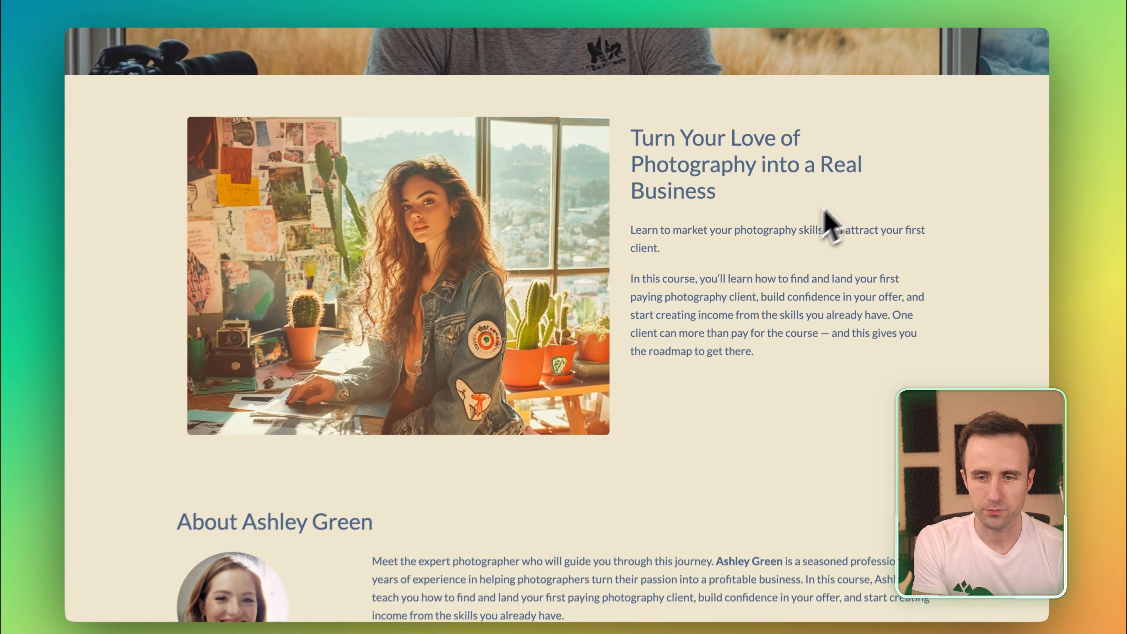
pyautogui.scroll(5, 830, 206)
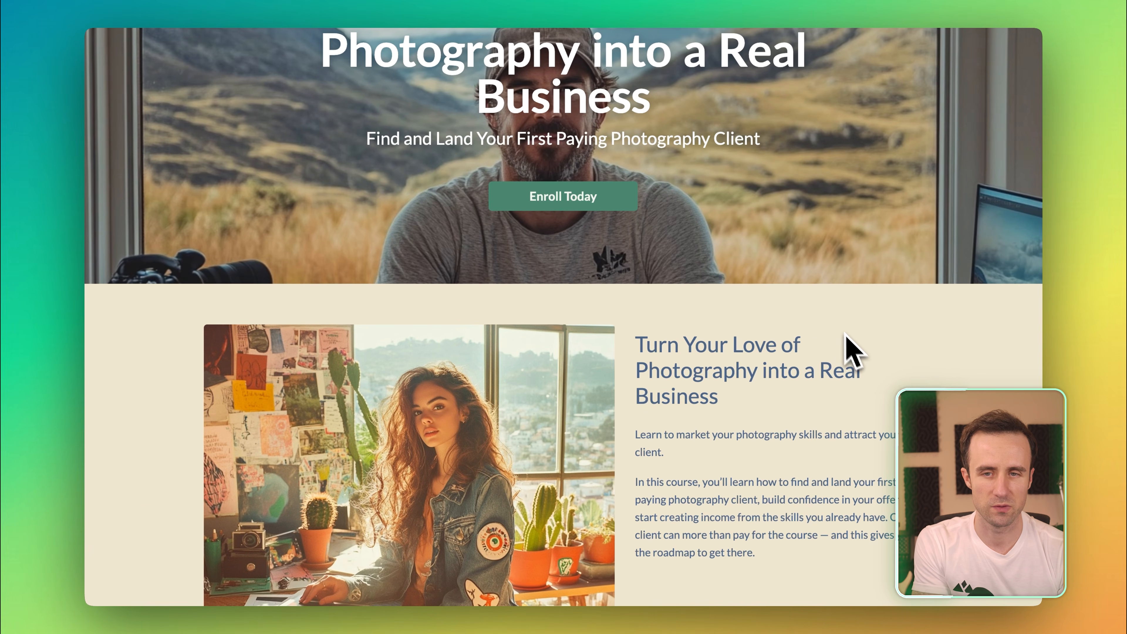
pyautogui.scroll(7, 863, 354)
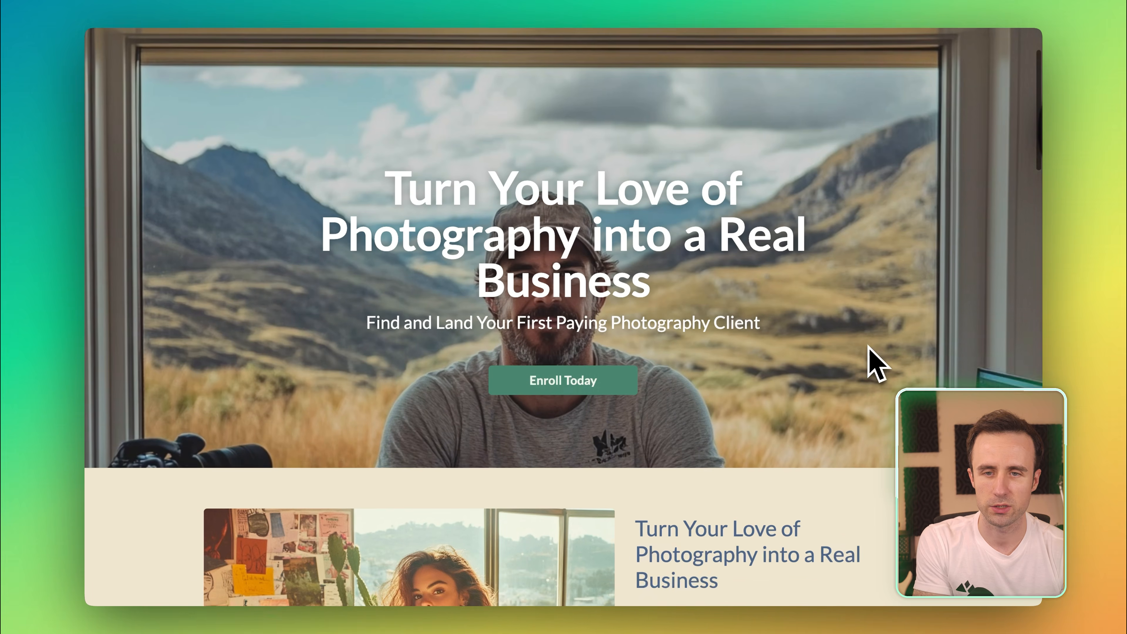
pyautogui.scroll(-5, 838, 368)
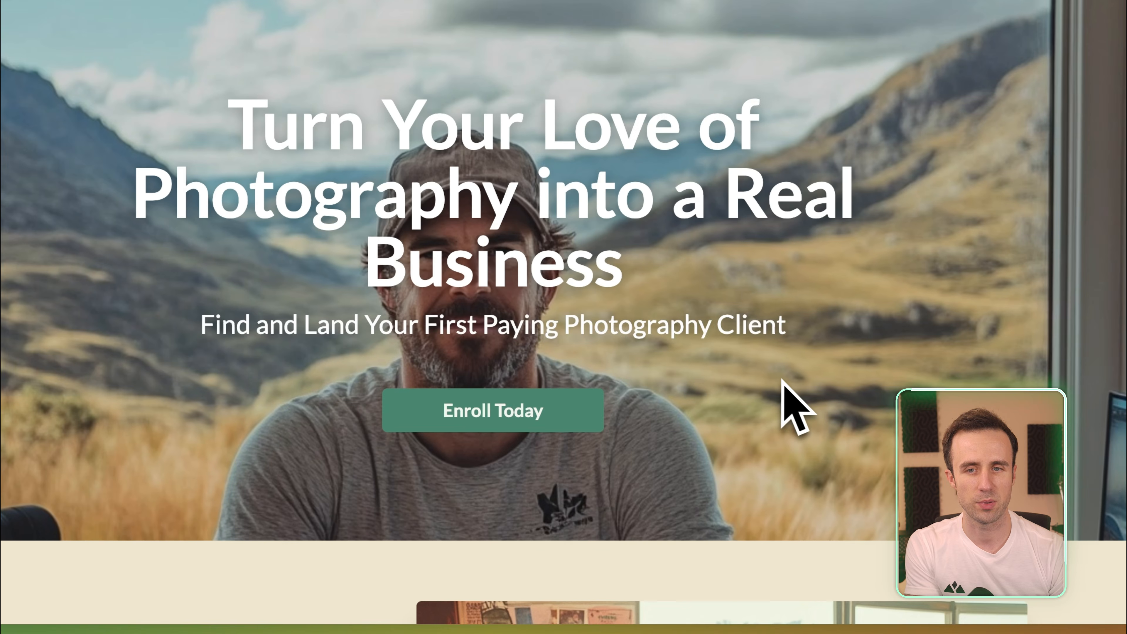
# Examine the Get Your First Photography Client page from its hero and course sections through the pricing plans, FAQ and closing enrollment call
pyautogui.click(472, 411)
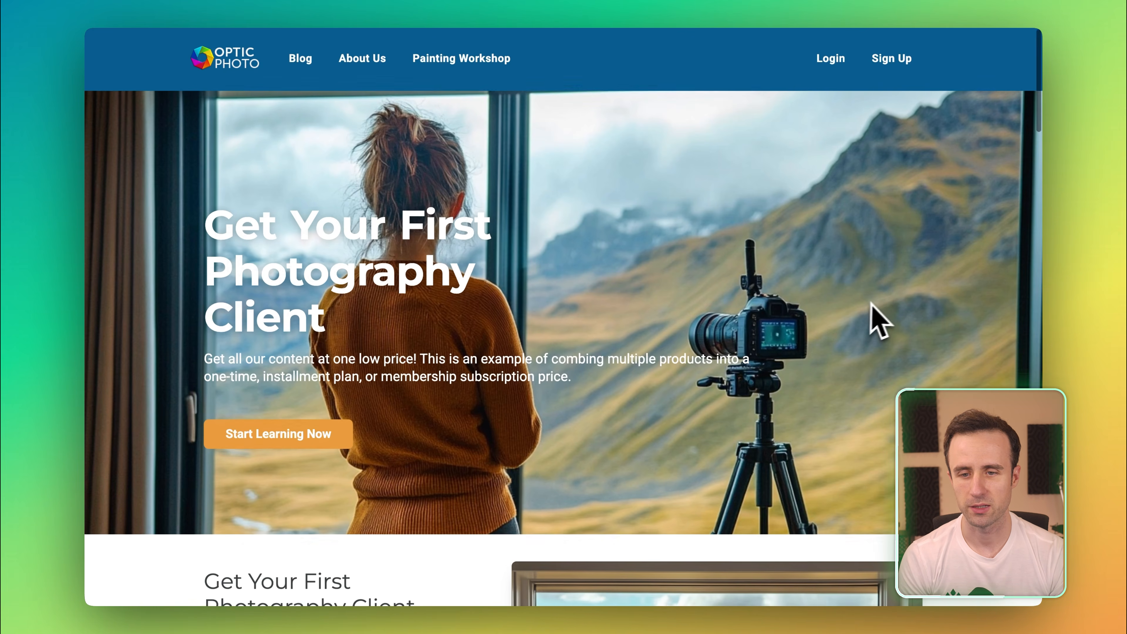
pyautogui.scroll(-10, 868, 308)
pyautogui.scroll(-10, 857, 276)
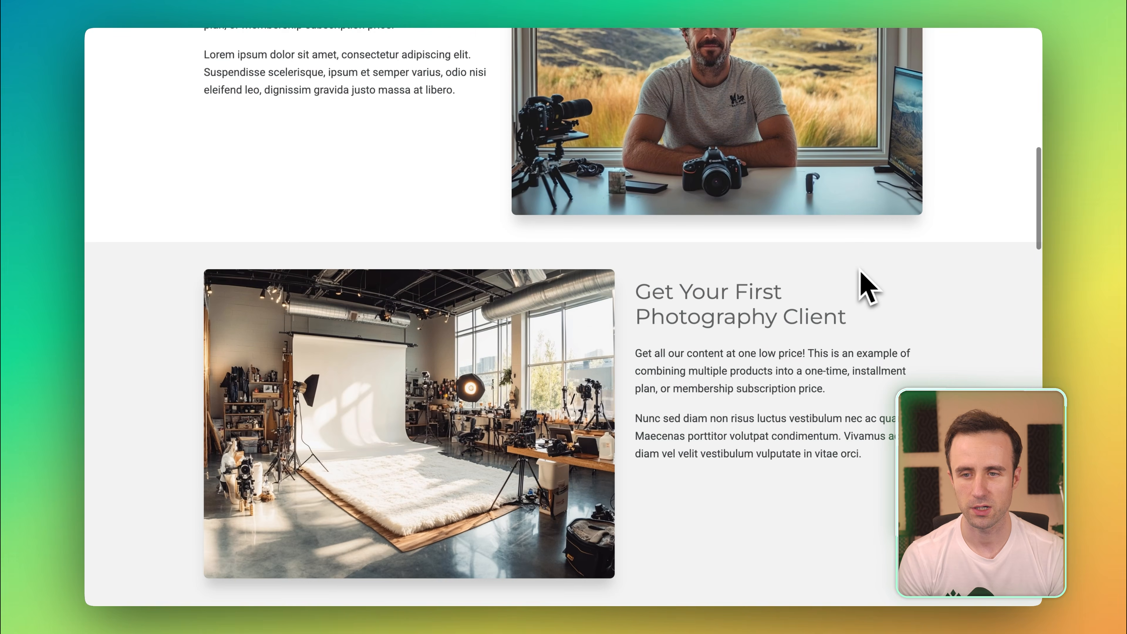
pyautogui.scroll(-10, 870, 282)
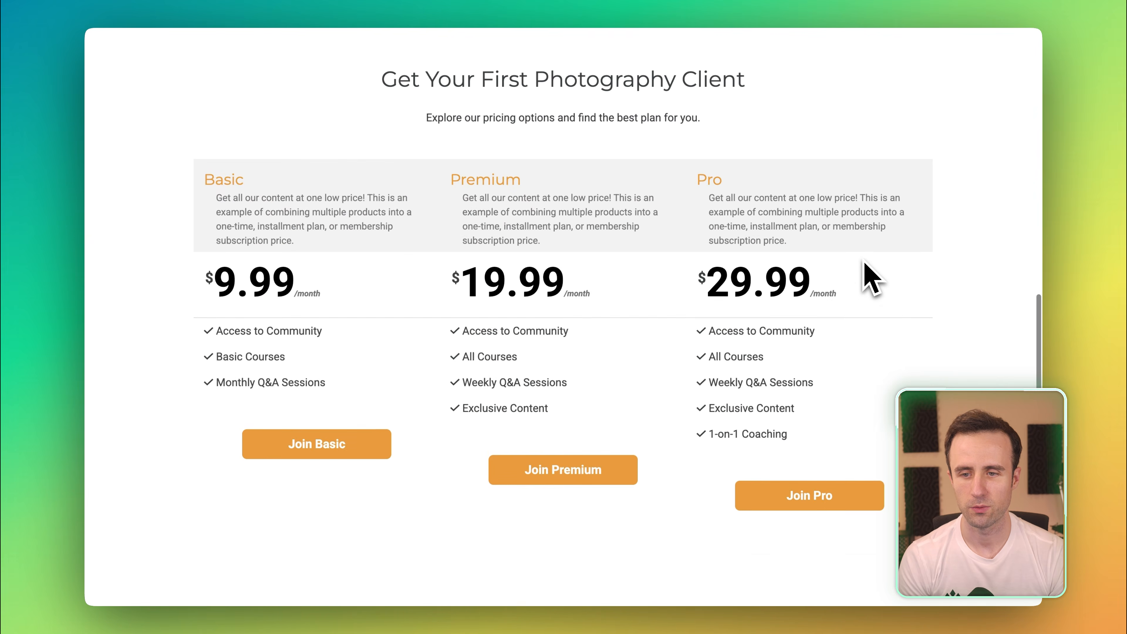
pyautogui.scroll(-6, 859, 264)
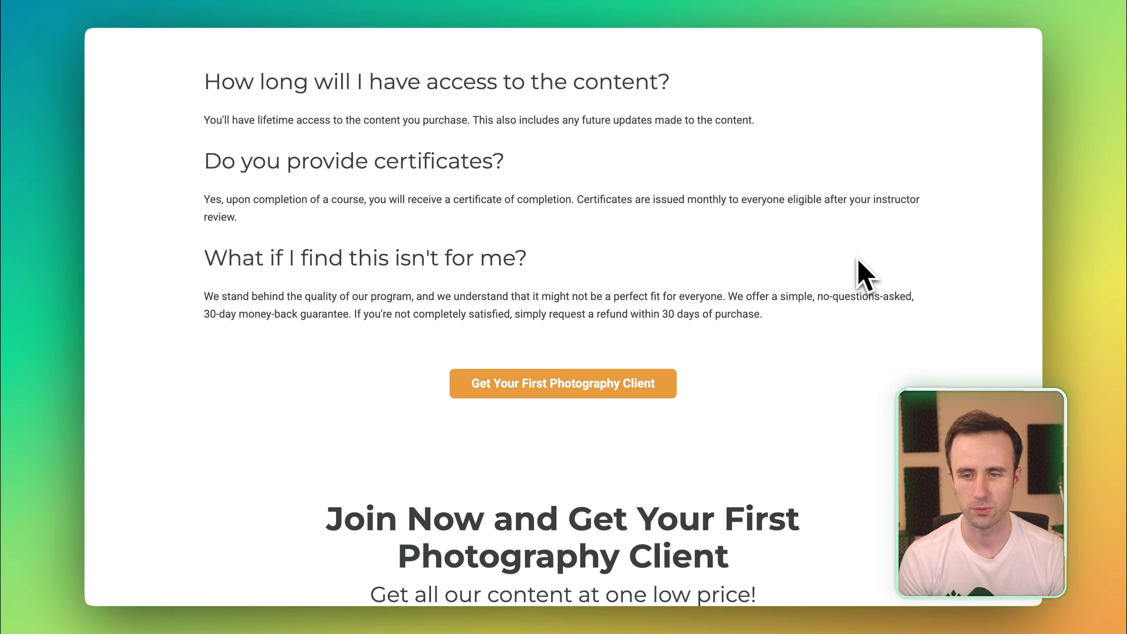
pyautogui.scroll(-5, 856, 258)
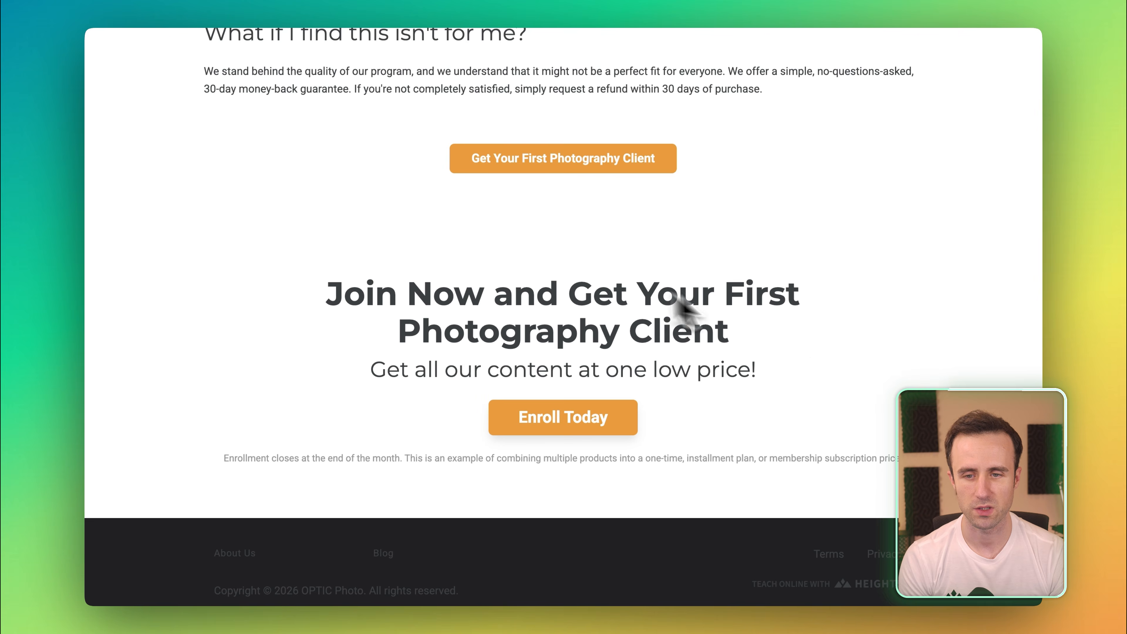
pyautogui.scroll(10, 843, 346)
pyautogui.scroll(10, 746, 382)
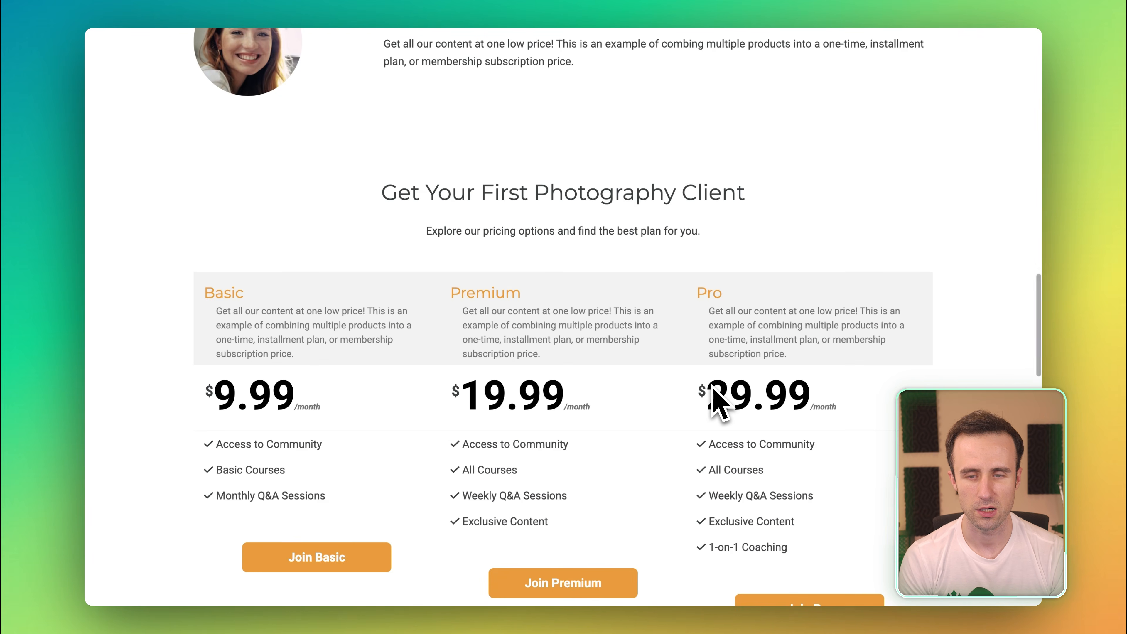
pyautogui.scroll(8, 719, 395)
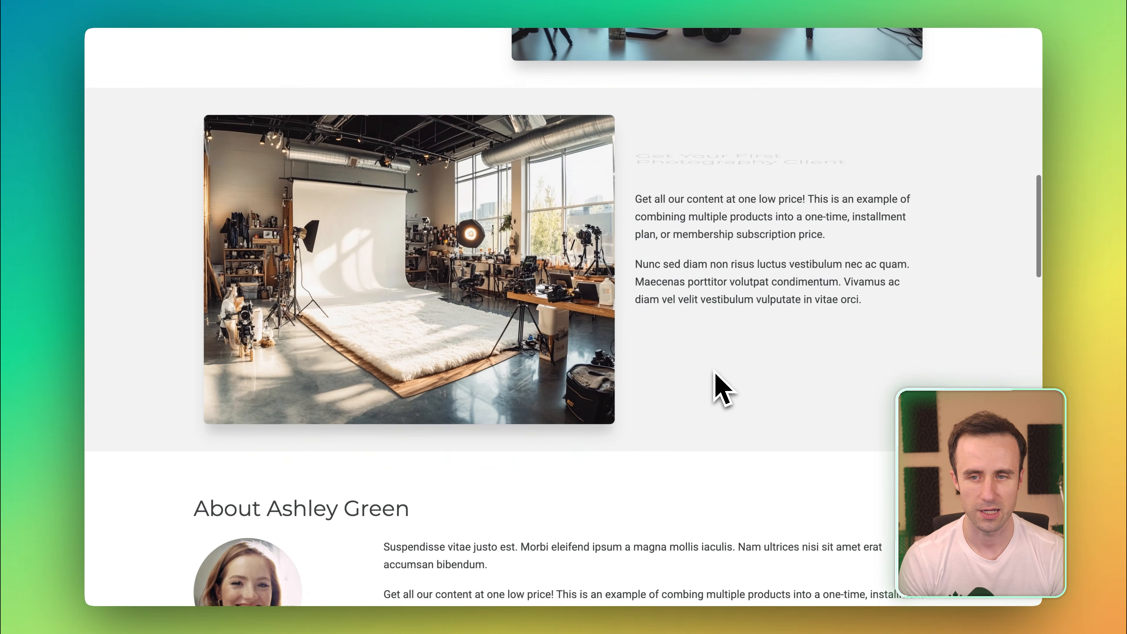
pyautogui.scroll(10, 722, 390)
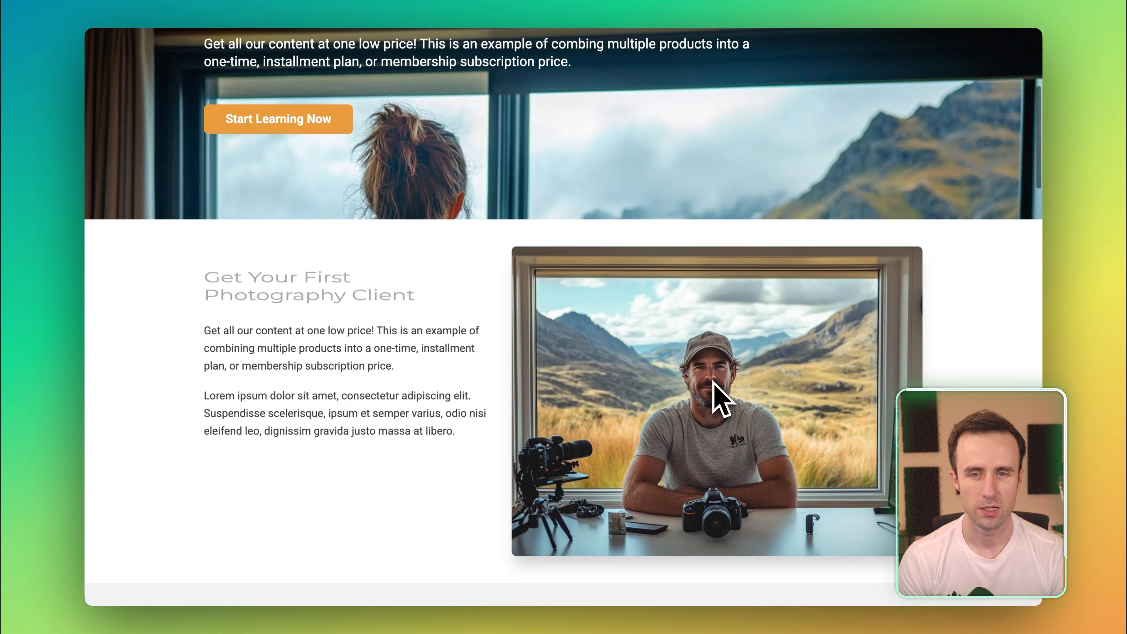
pyautogui.scroll(6, 712, 382)
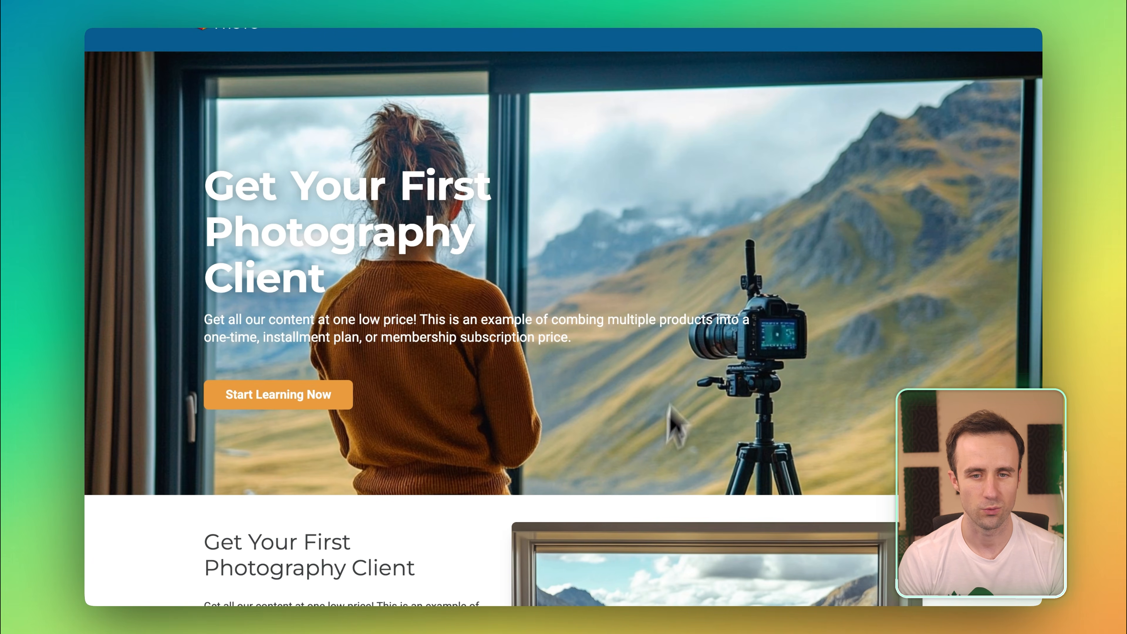
pyautogui.scroll(2, 597, 445)
pyautogui.scroll(-4, 588, 453)
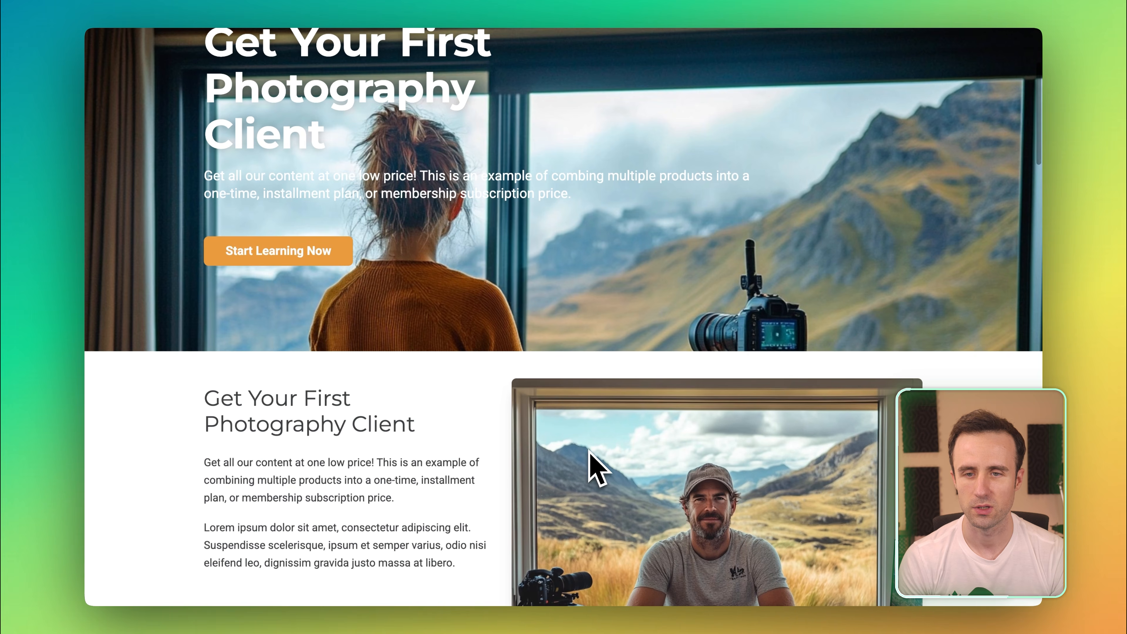
pyautogui.scroll(-5, 577, 458)
pyautogui.scroll(2, 560, 480)
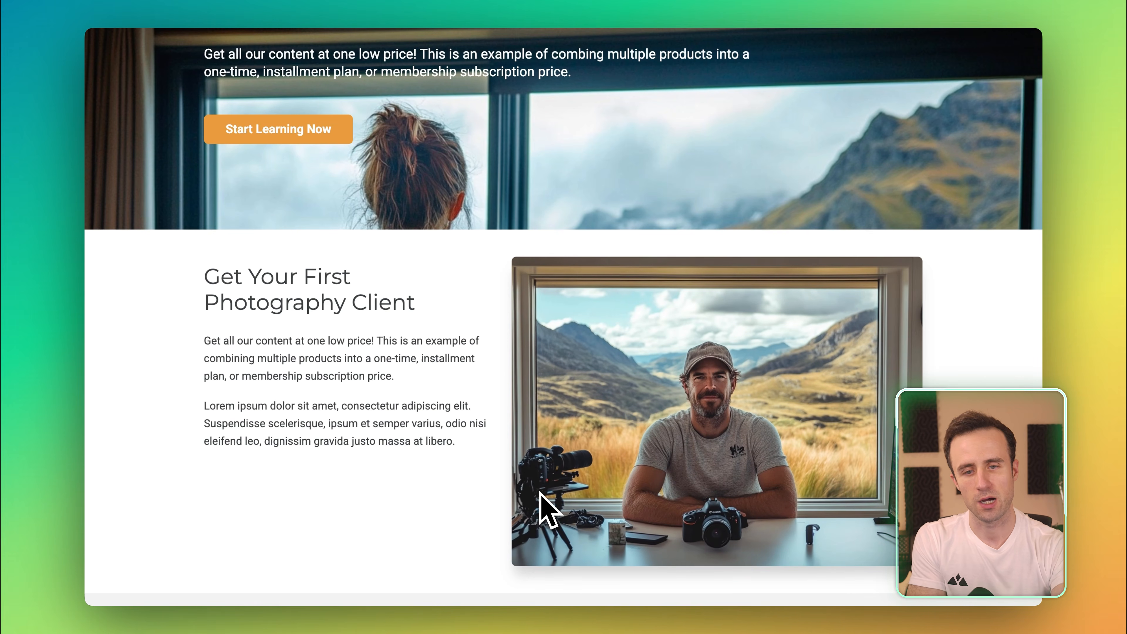
pyautogui.scroll(-3, 491, 457)
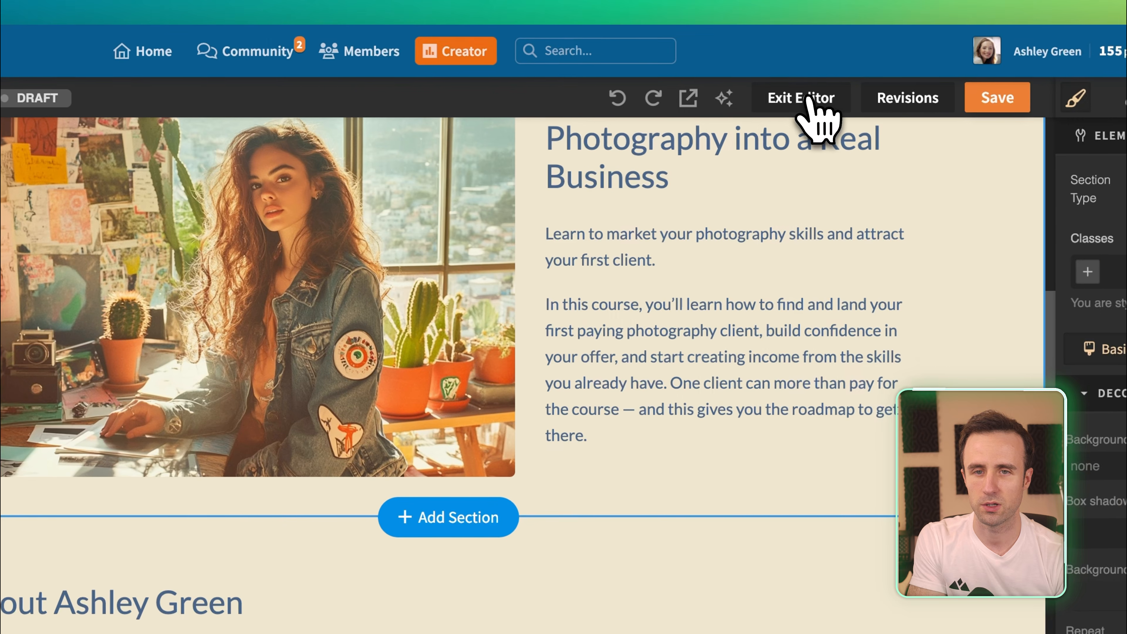
# Exit the page editor and open the AI creation form for a new web page
pyautogui.click(809, 100)
pyautogui.click(393, 135)
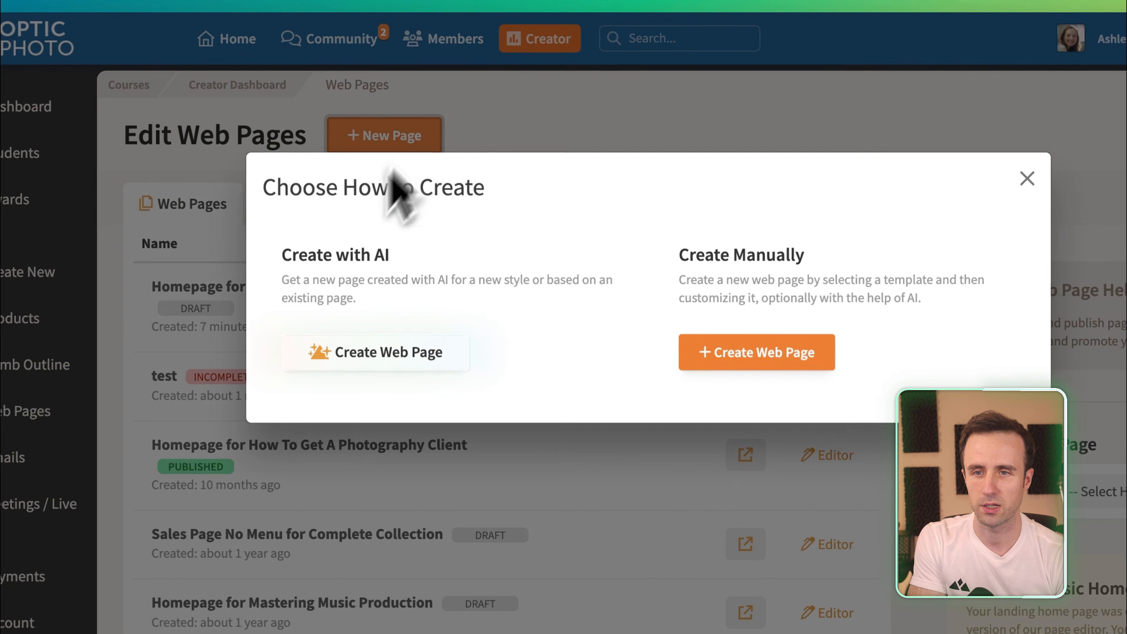
pyautogui.click(382, 355)
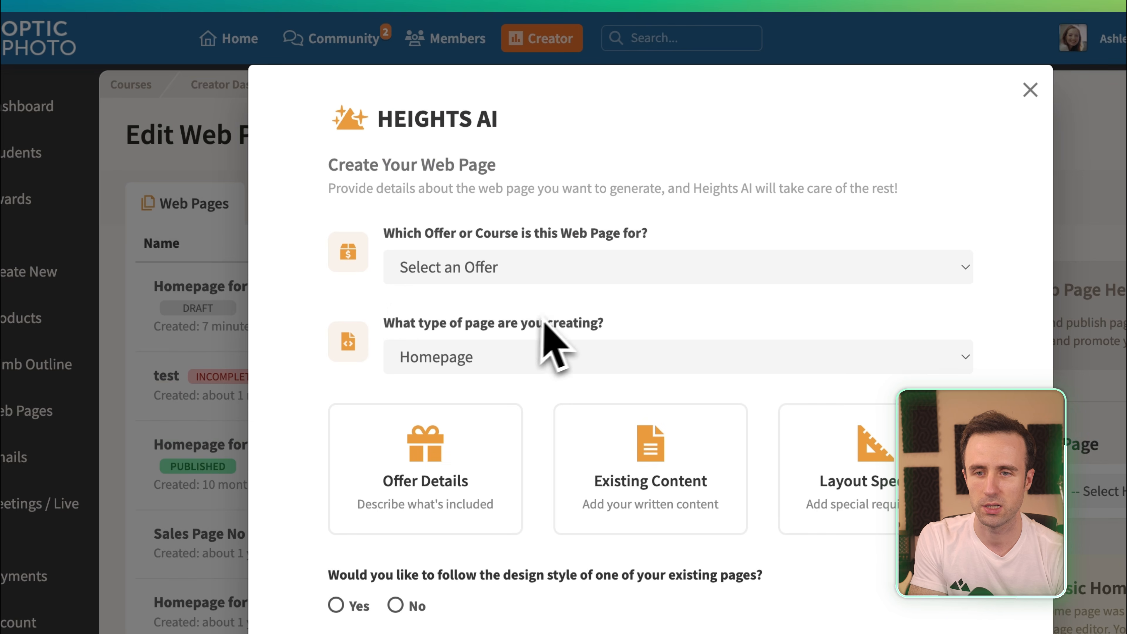